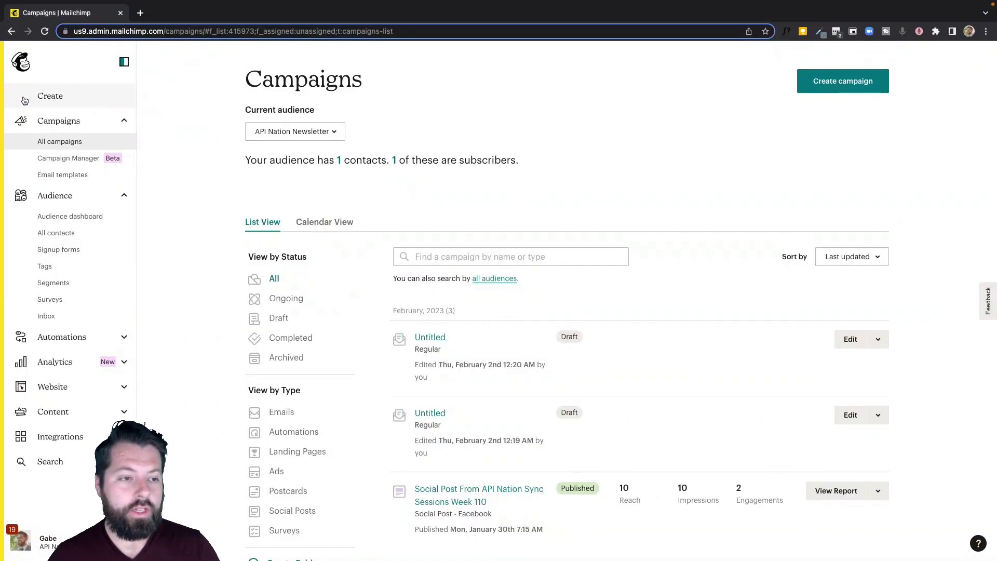
- Create a social post campaign named 'Happy Monday' sharing to Facebook, Instagram and Twitter
left_click(48, 100)
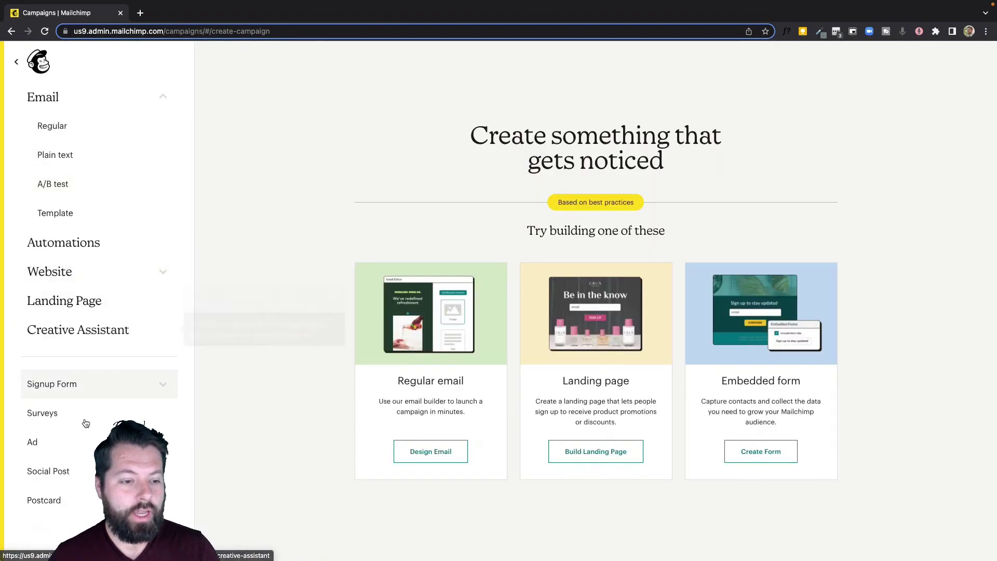
left_click(75, 476)
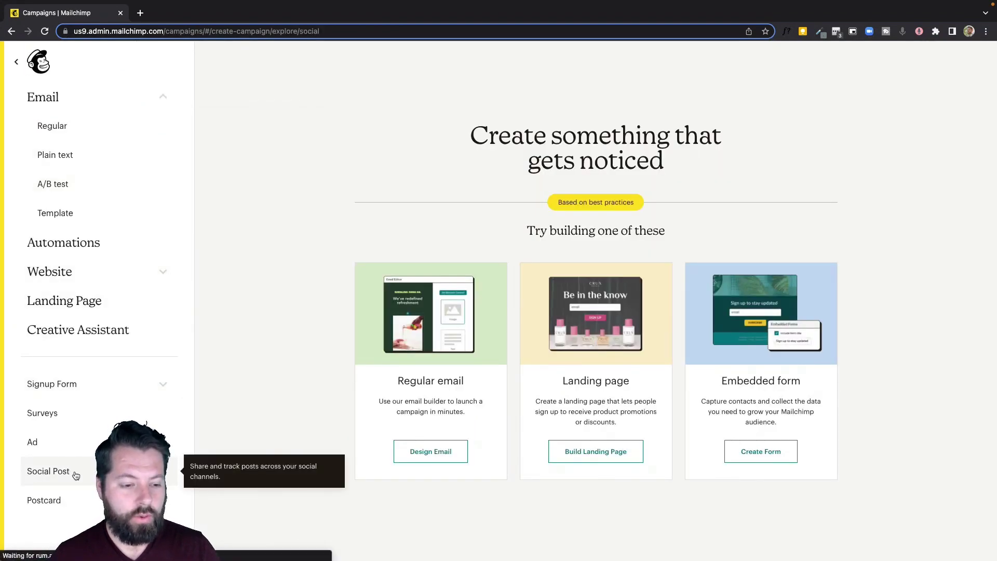
left_click(481, 346)
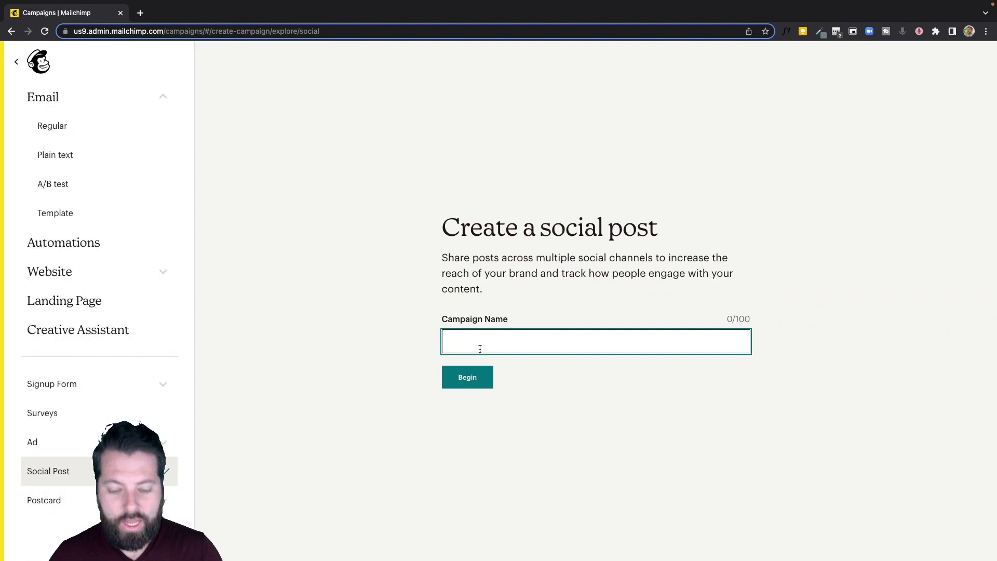
type("Happy Mon")
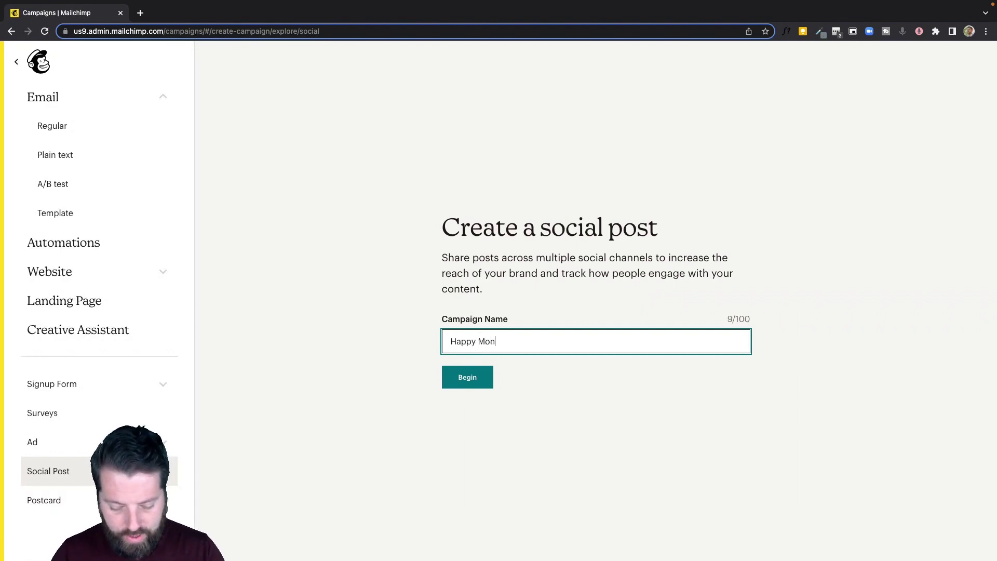
type("day")
left_click(467, 377)
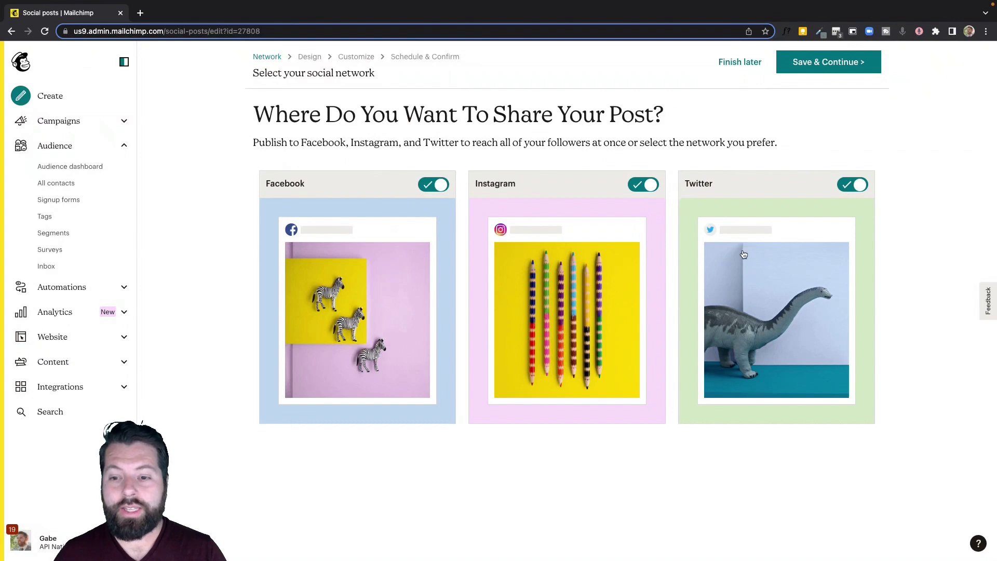
left_click(642, 188)
left_click(644, 187)
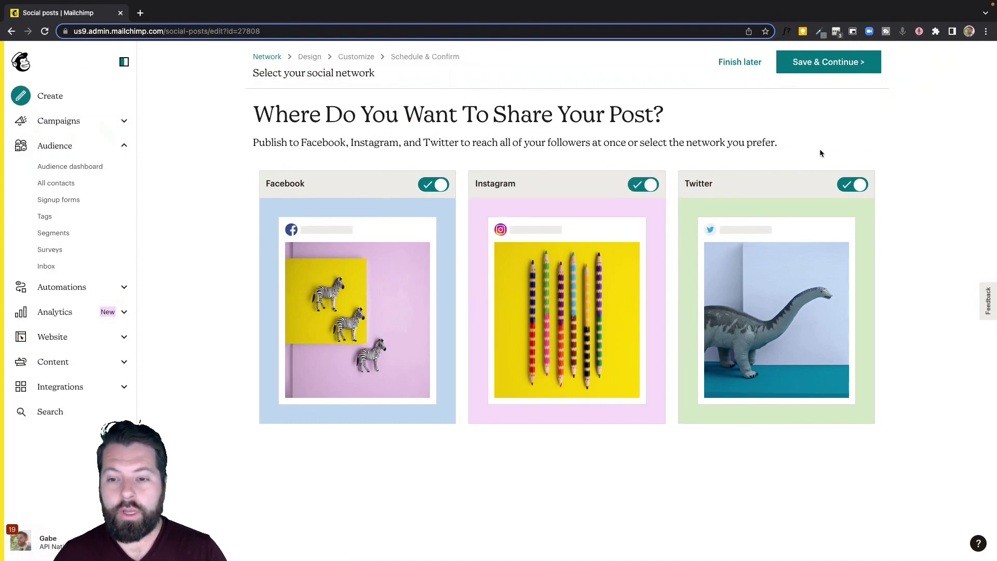
- Write 'Happy Monday' as the social post's message
left_click(833, 65)
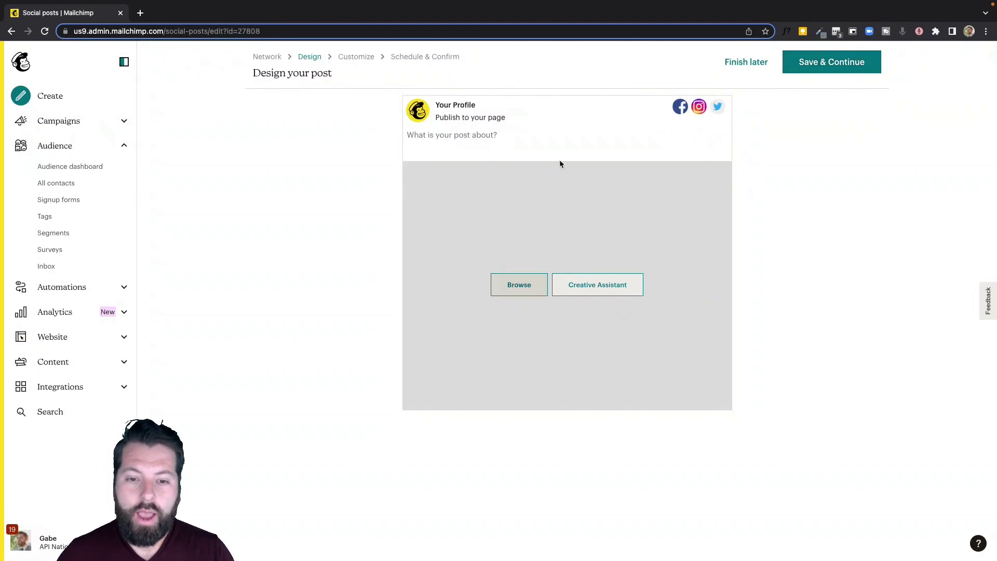
left_click(473, 141)
type("Happy M")
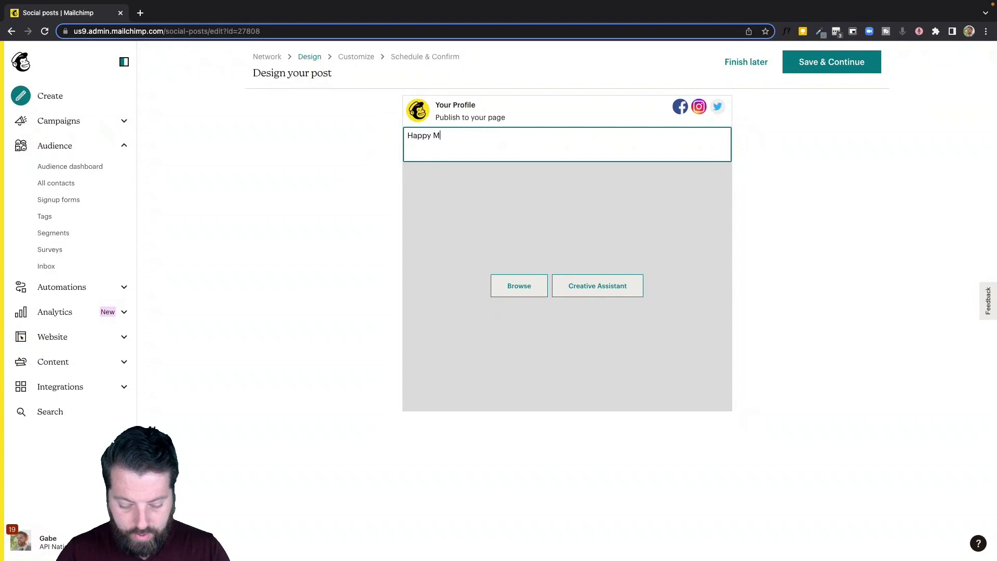
type("onday")
- Attach the photo of the man in the green coat and continue to customising
left_click(521, 285)
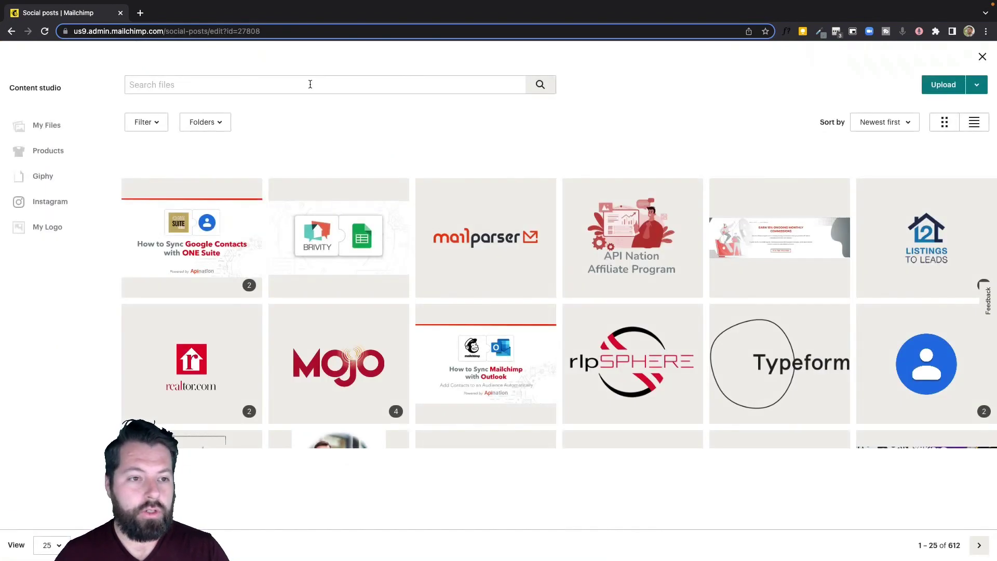
left_click(244, 90)
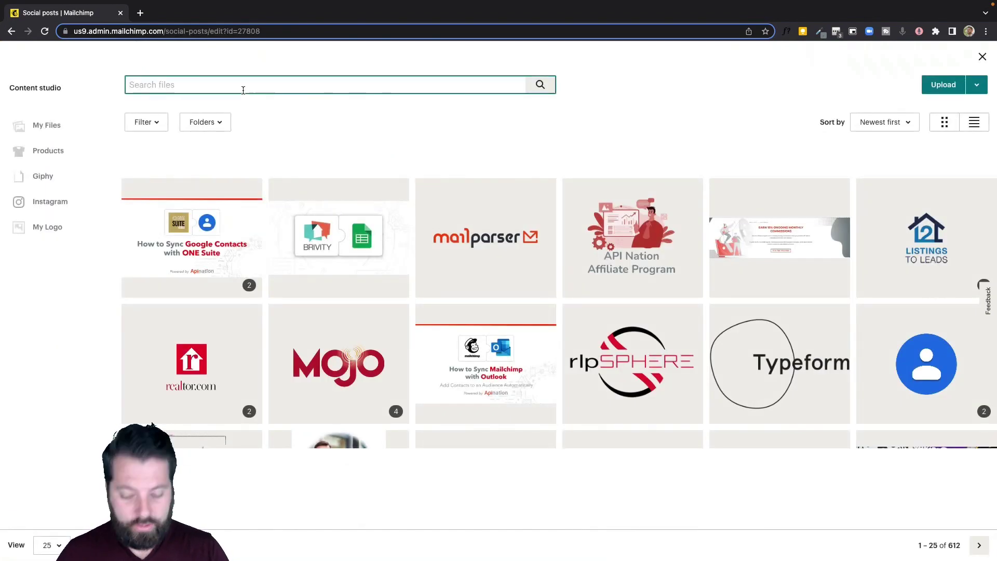
scroll(369, 256, "down", 5)
left_click(369, 256)
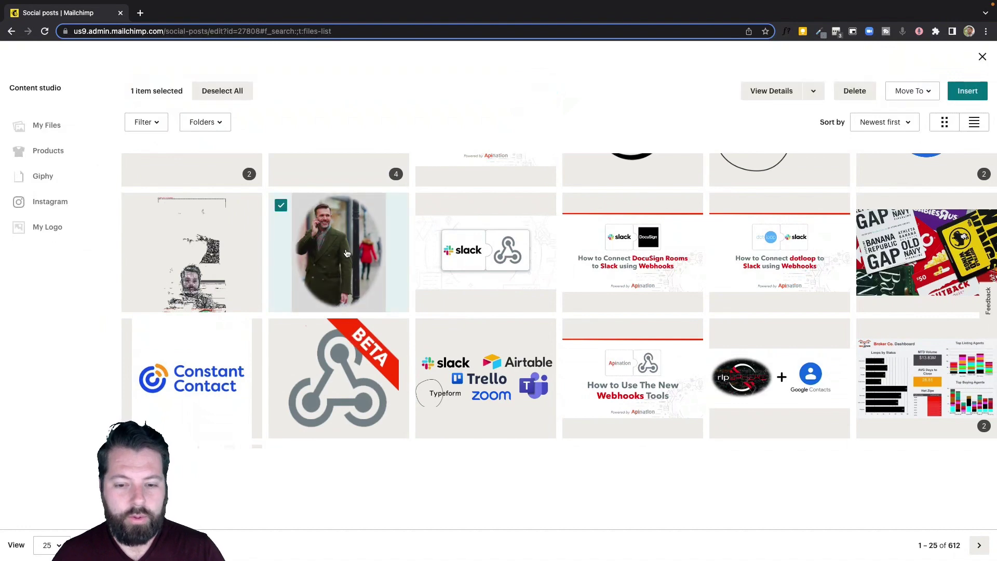
left_click(958, 98)
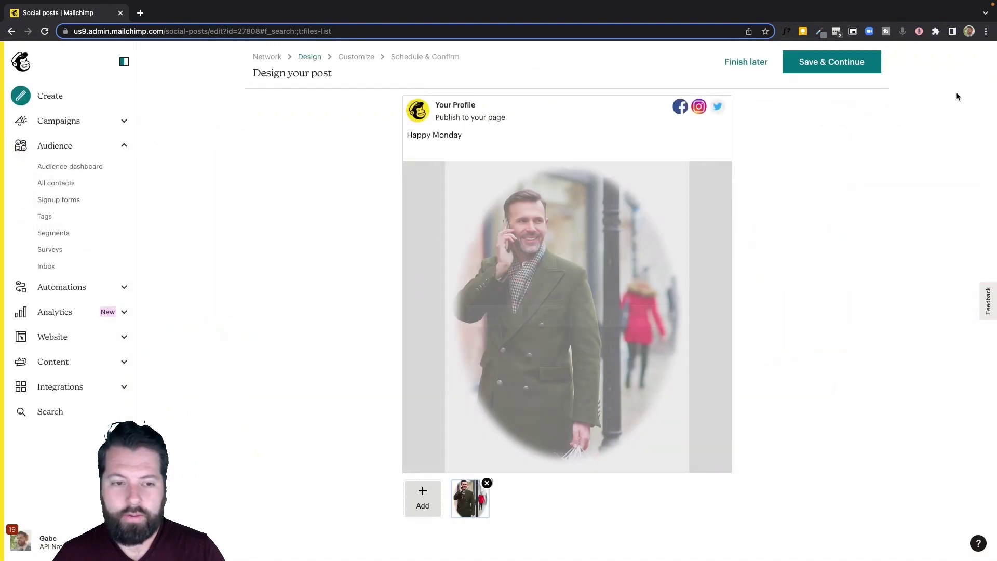
mouse_move(680, 293)
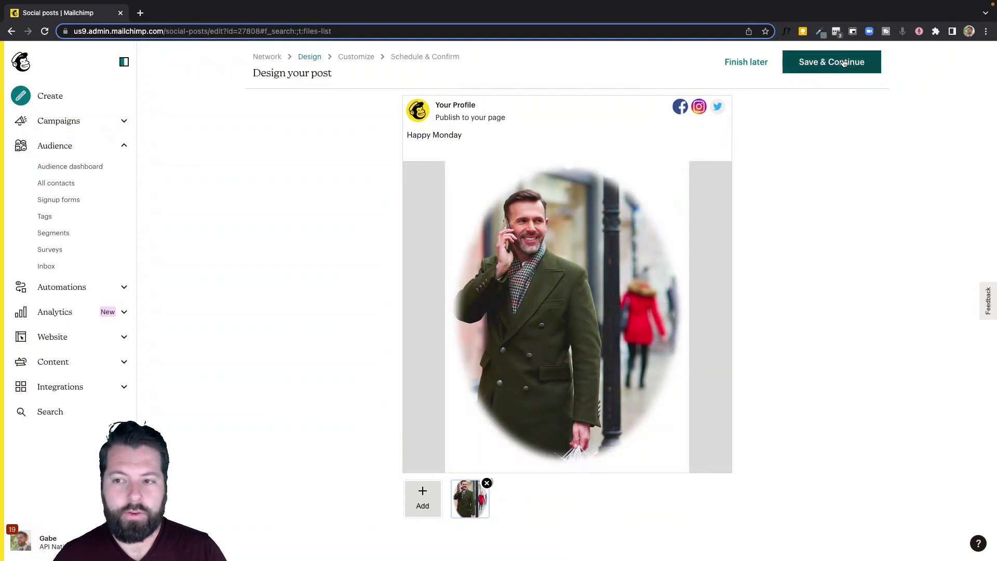
left_click(844, 62)
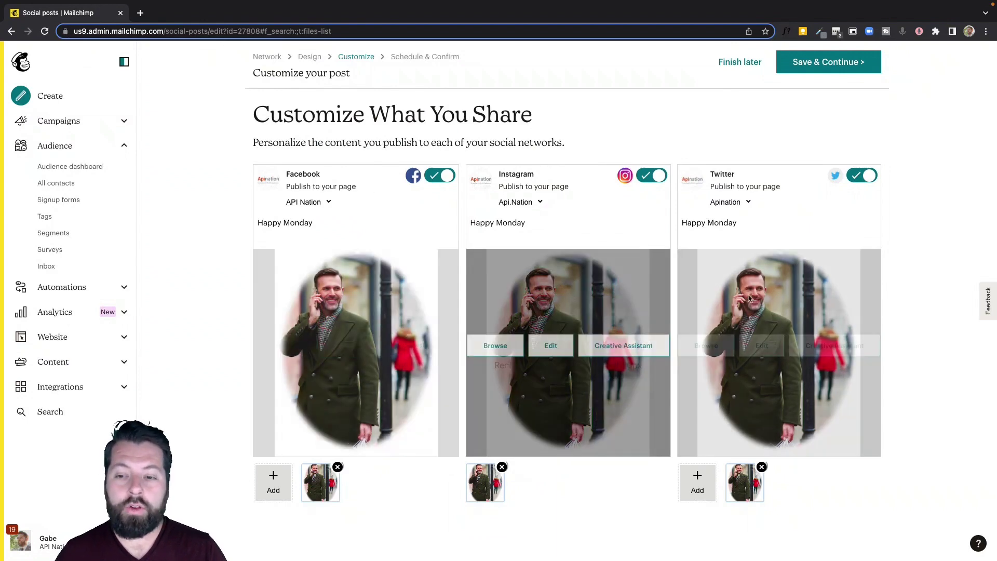
- Schedule the Happy Monday post for February 2, 2023 at 4 AM instead of publishing now
left_click(837, 63)
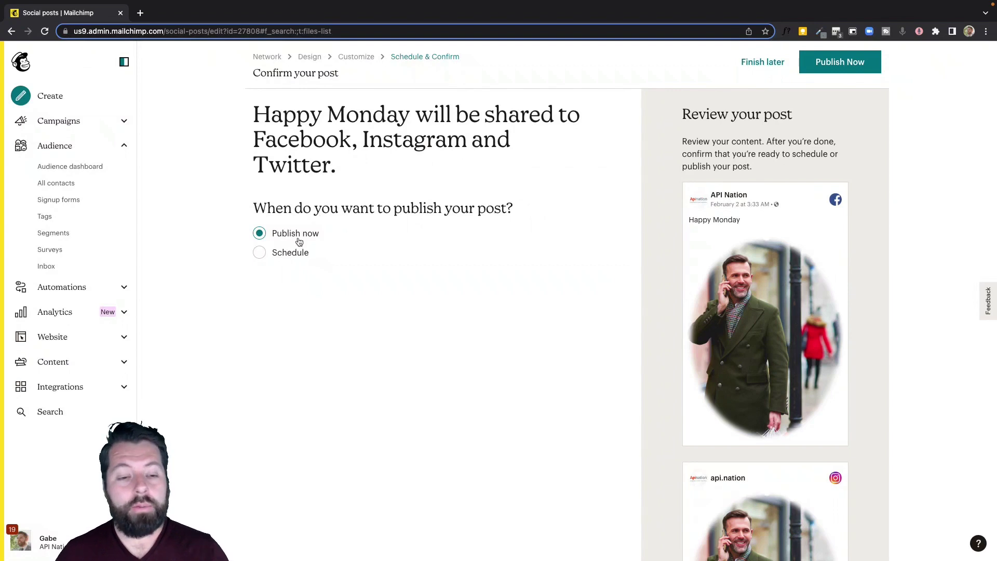
left_click(296, 255)
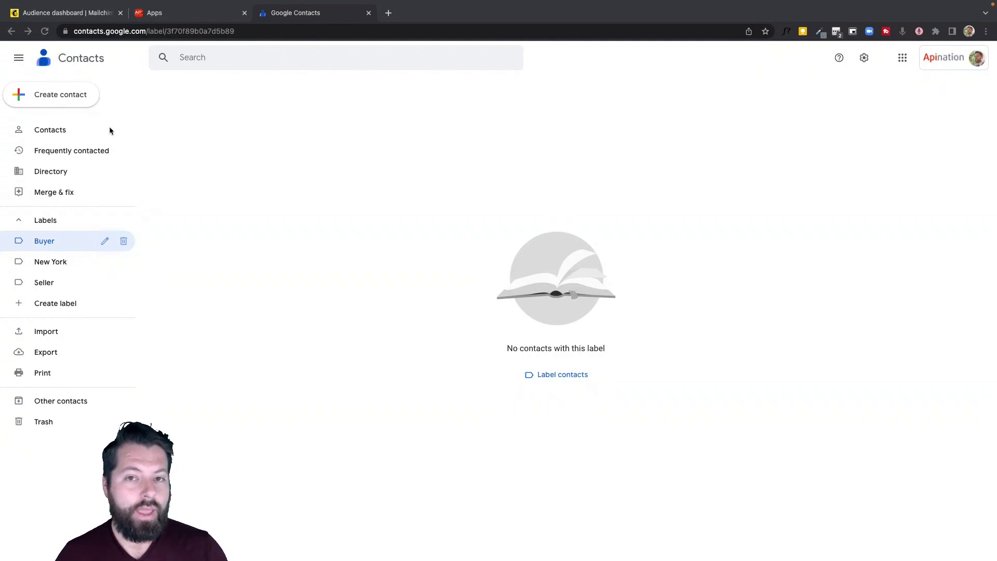
- Create a Google Contacts label named 'Mailchimp'
left_click(60, 306)
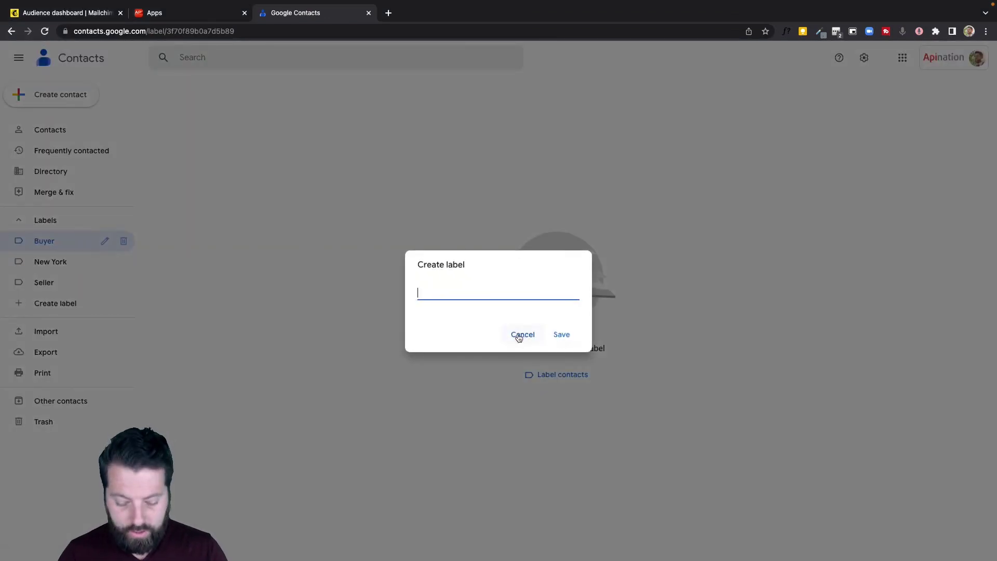
type("Mai")
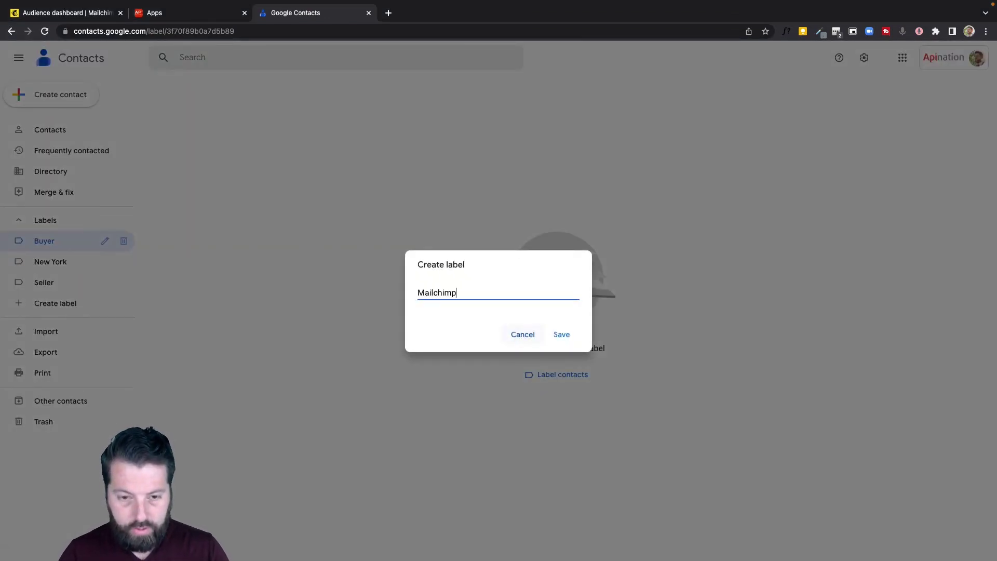
type("lchimp")
left_click(562, 334)
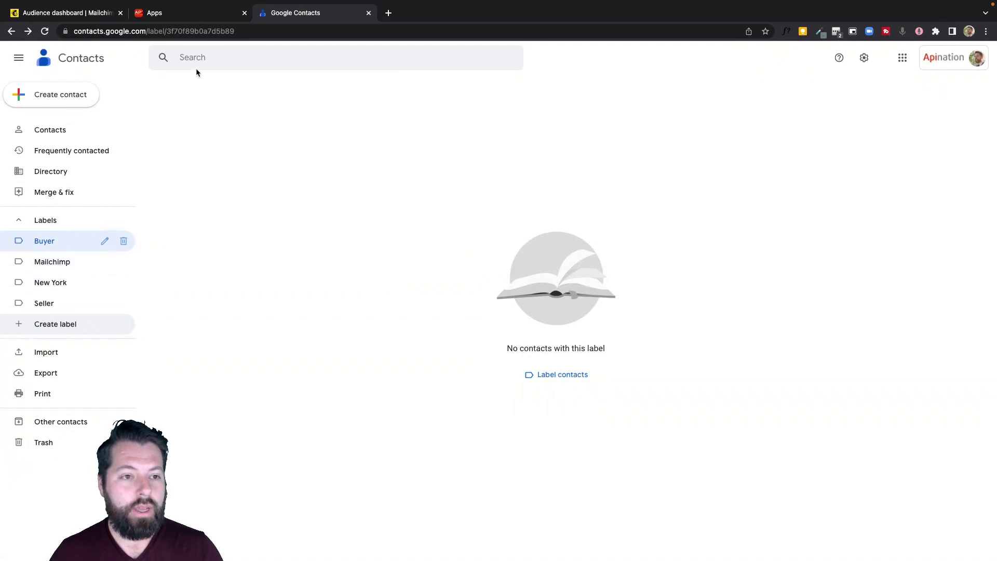
- In API Nation, activate a Google Contacts to MailChimp sync from the MailChimp app page
left_click(193, 18)
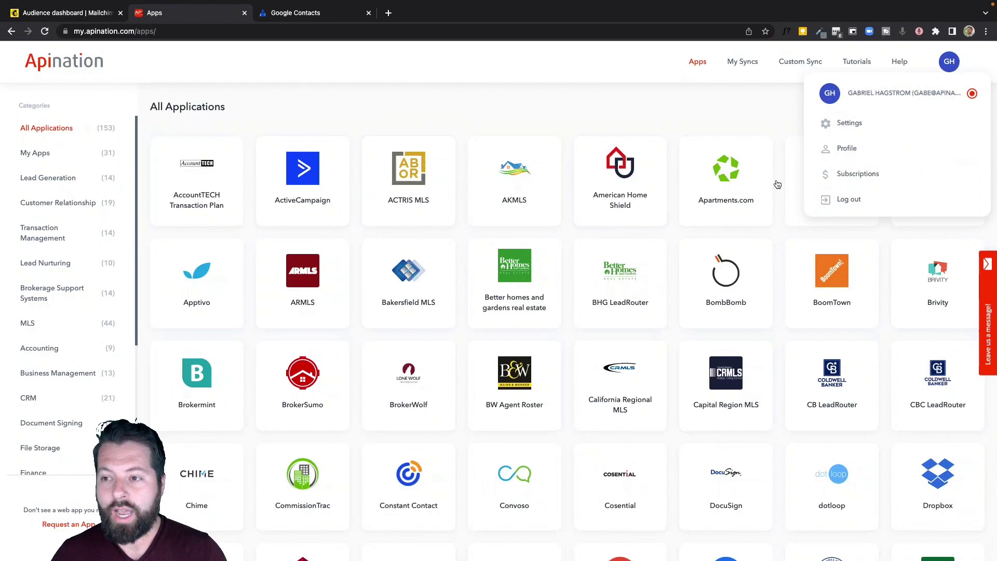
scroll(633, 222, "down", 13)
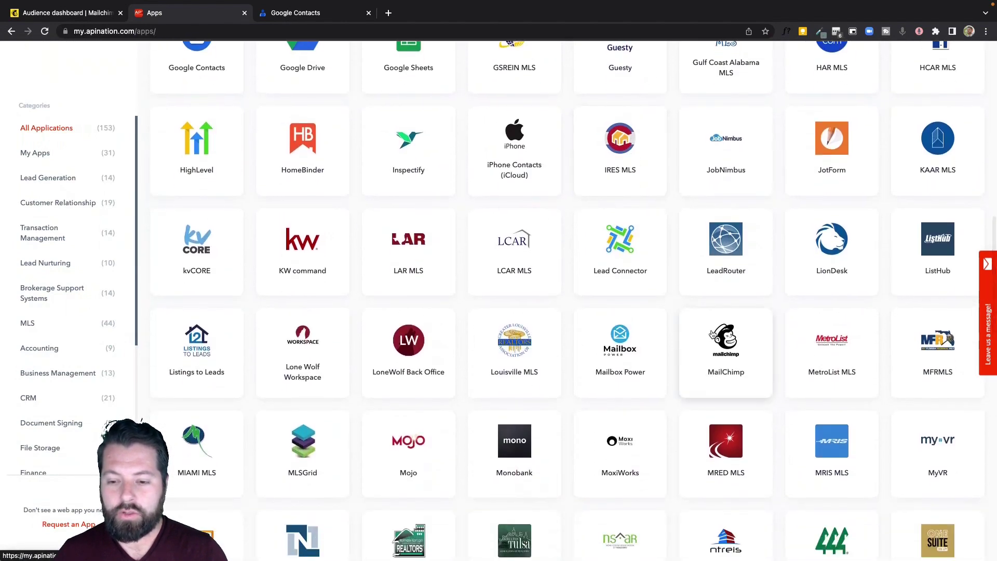
left_click(712, 334)
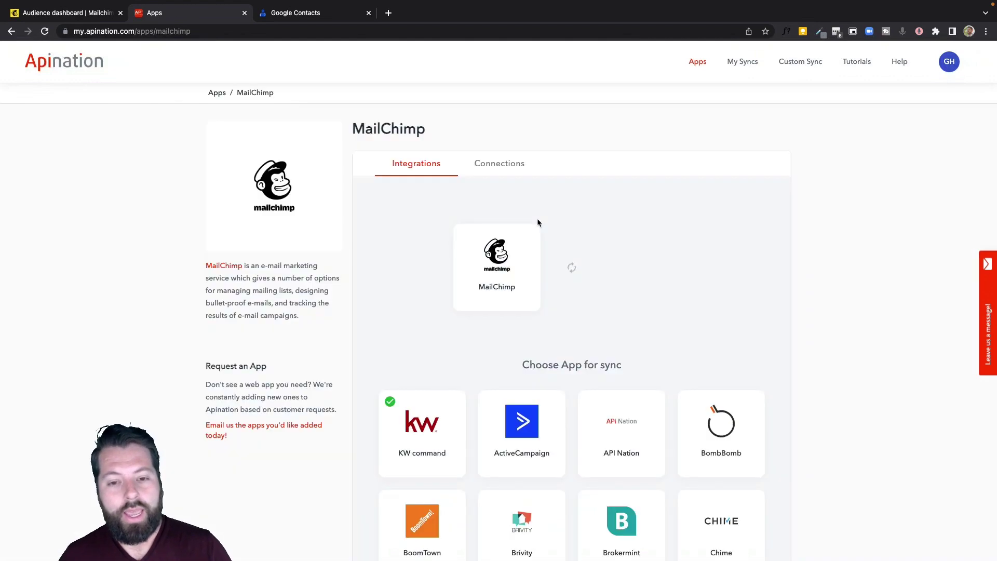
scroll(580, 305, "down", 6)
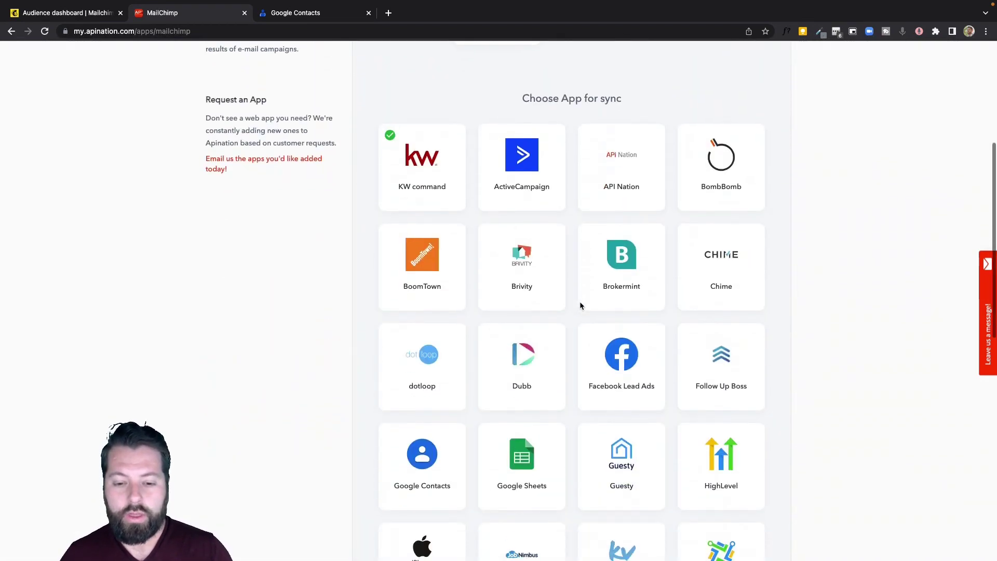
left_click(429, 414)
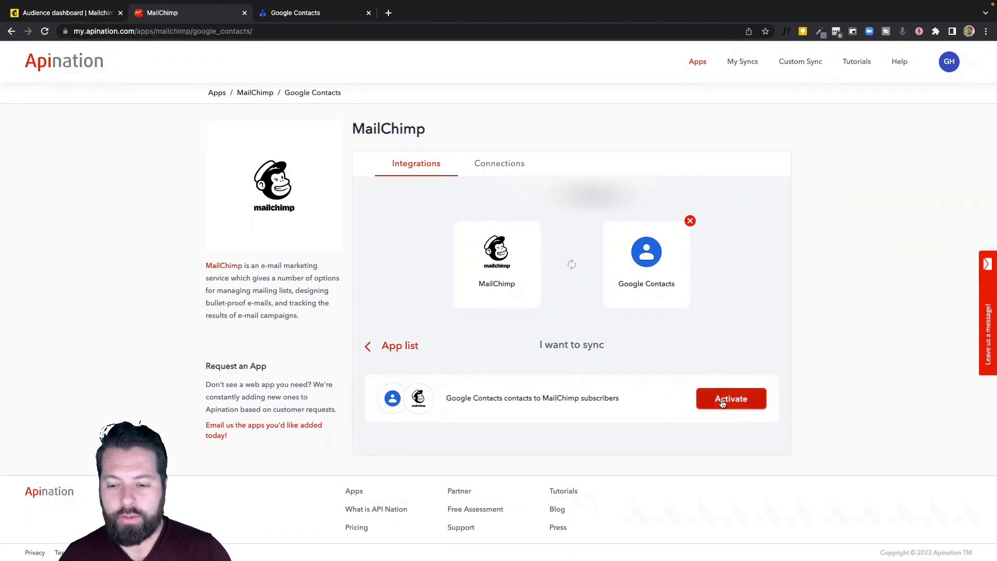
left_click(720, 400)
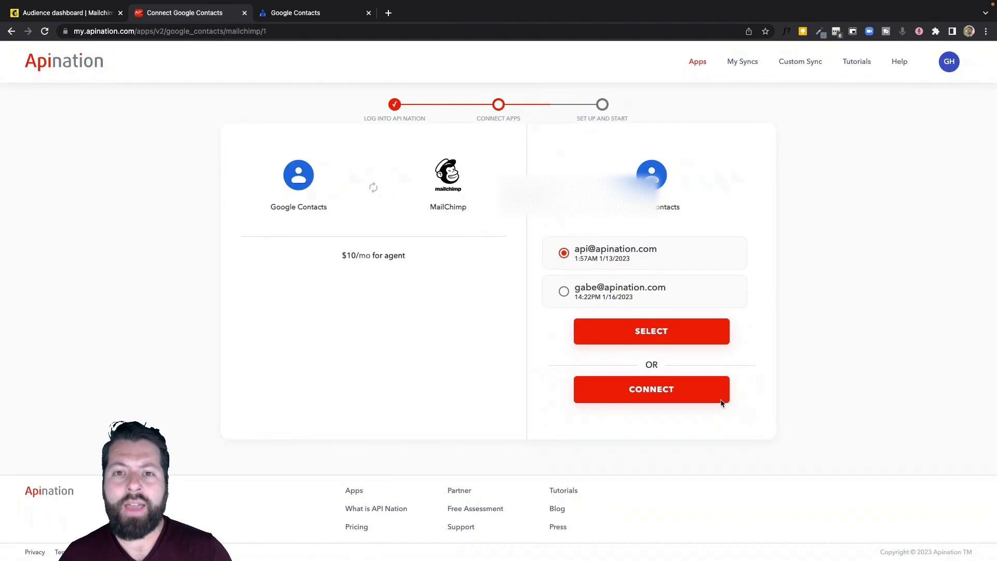
- Select the second Google Contacts account, then dismiss the new MailChimp connection form
left_click(608, 291)
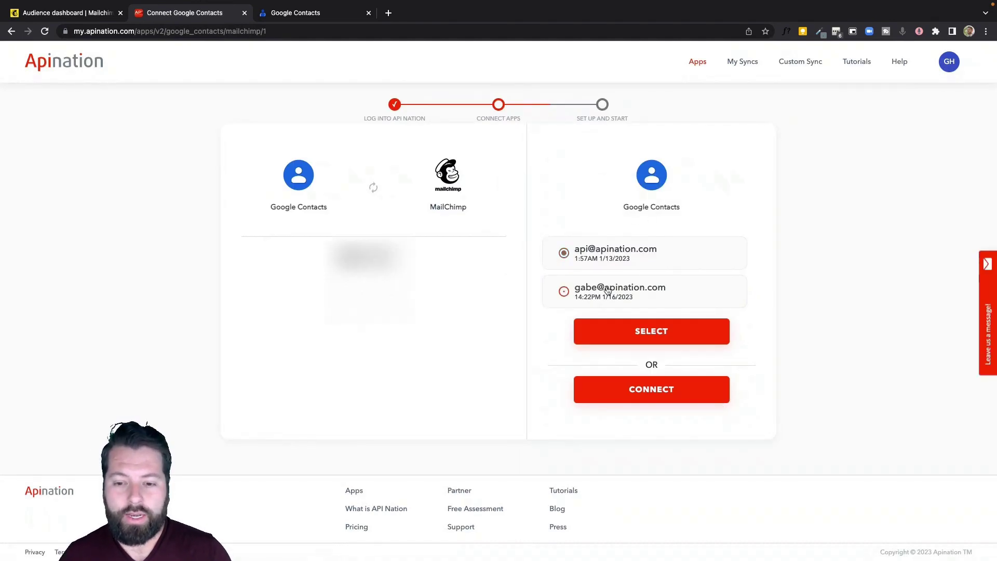
left_click(634, 335)
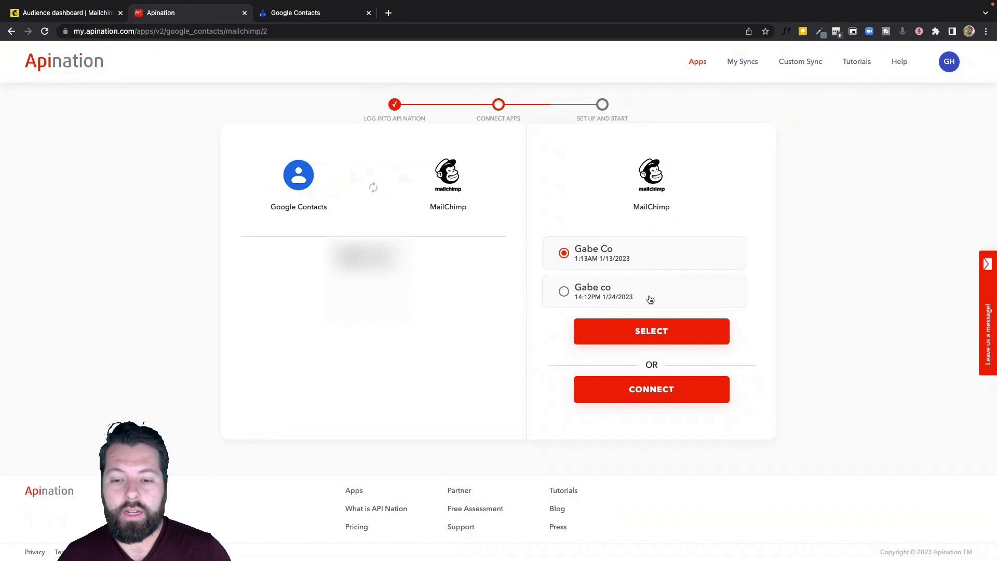
left_click(656, 389)
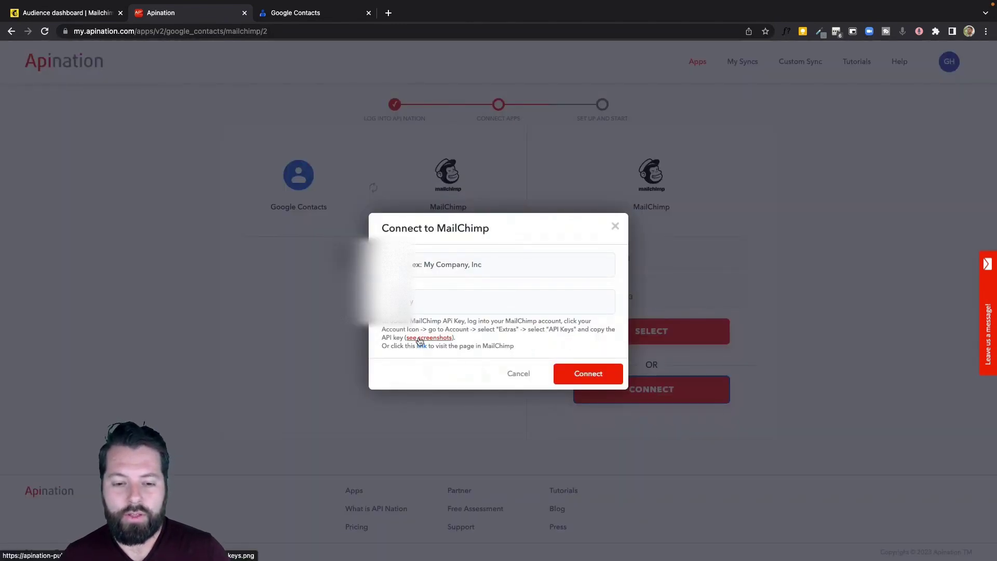
left_click(517, 374)
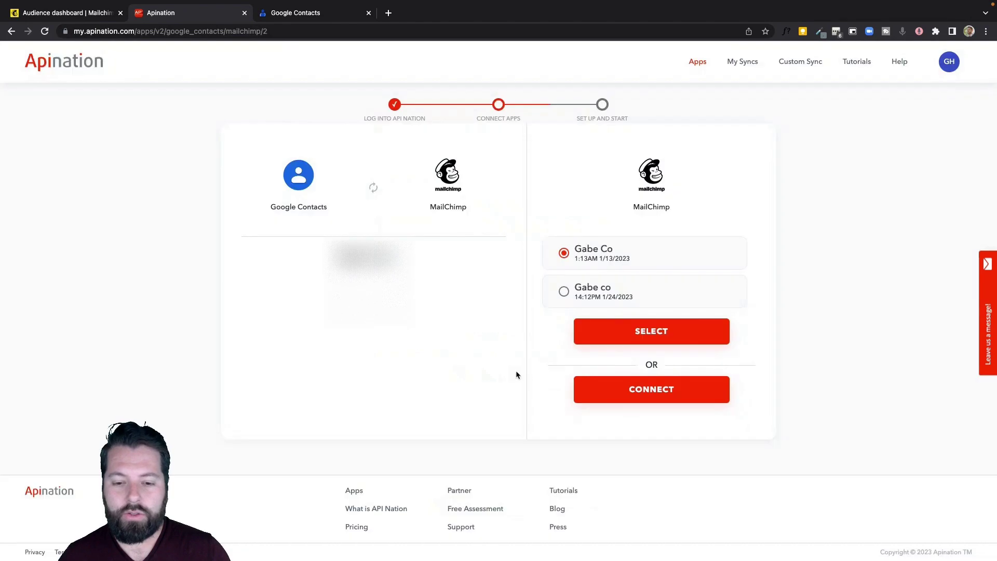
- Sync only the Mailchimp contact group, replacing Default, and sync all contacts on first run
left_click(627, 325)
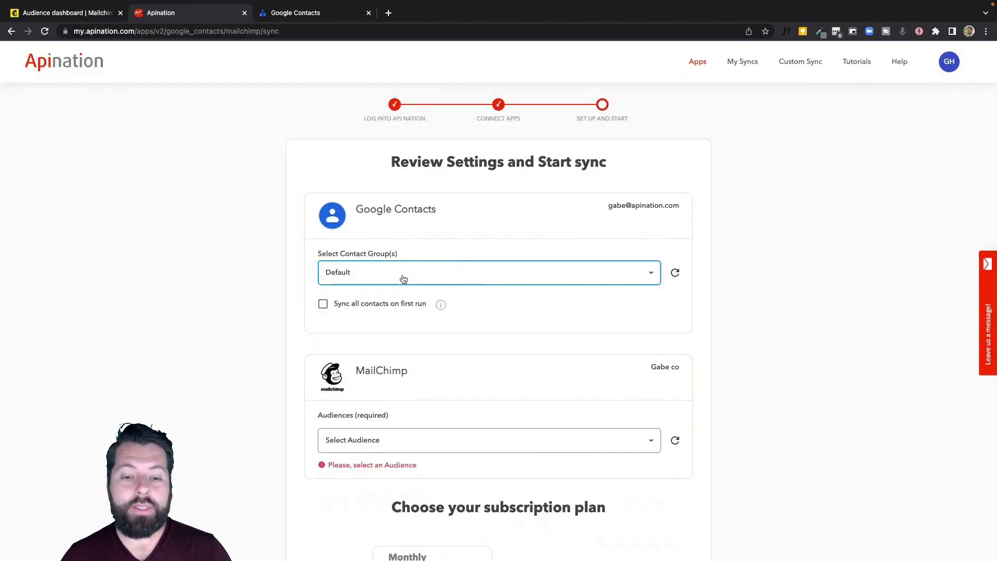
left_click(361, 278)
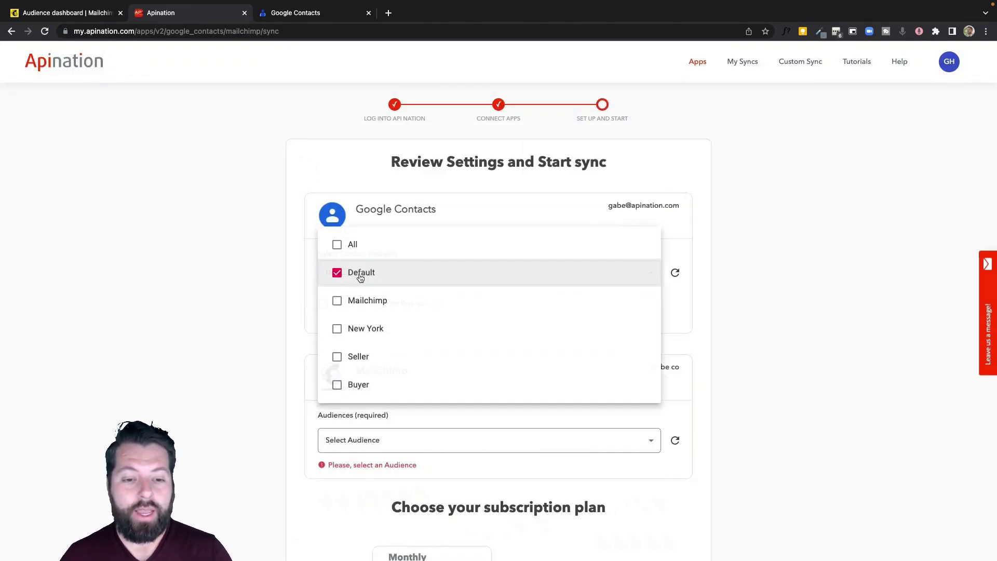
left_click(359, 305)
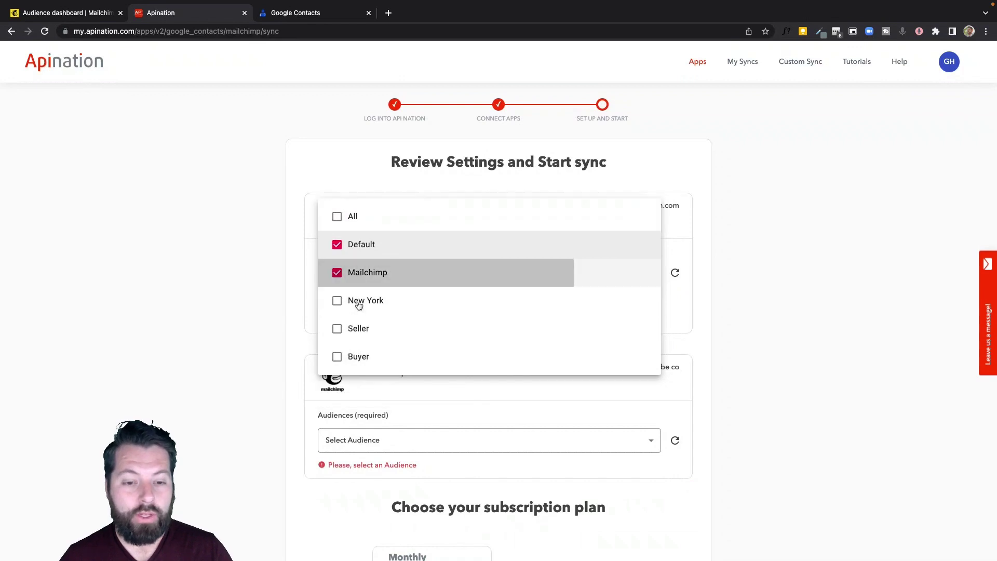
left_click(337, 245)
left_click(300, 274)
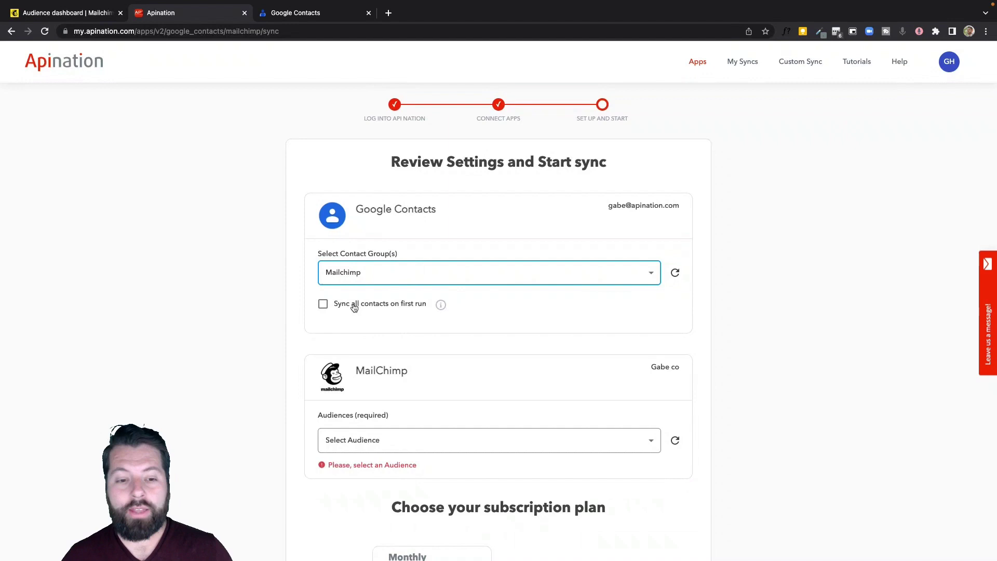
left_click(322, 305)
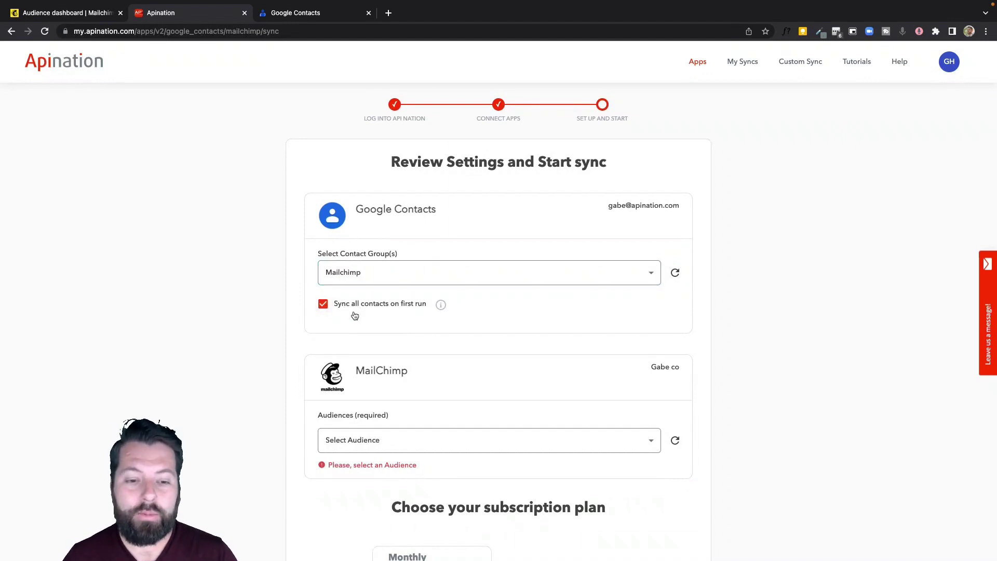
- Target the Real Estate Leads and Clients audience and subscribe to set up the sync
scroll(426, 338, "down", 3)
left_click(425, 365)
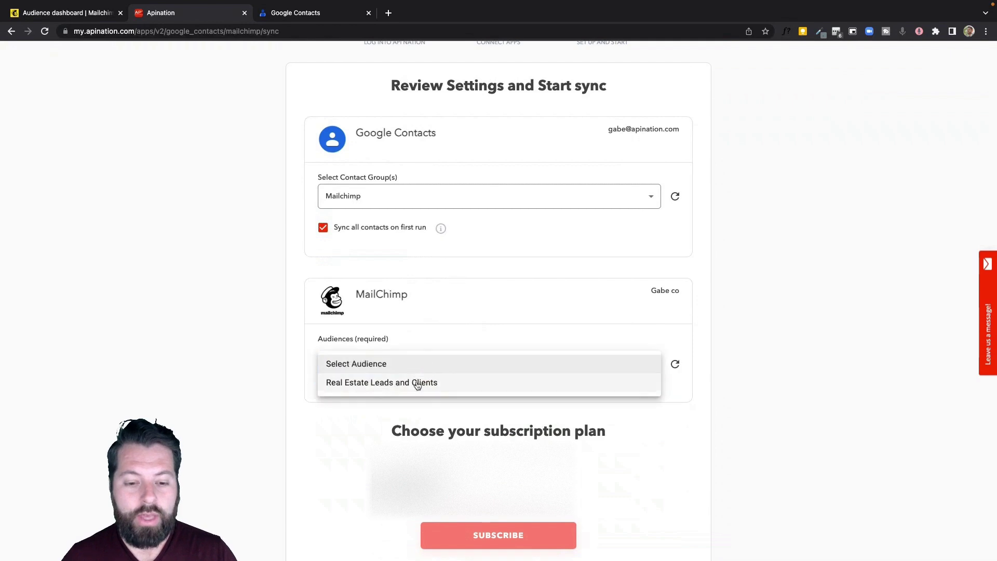
left_click(417, 382)
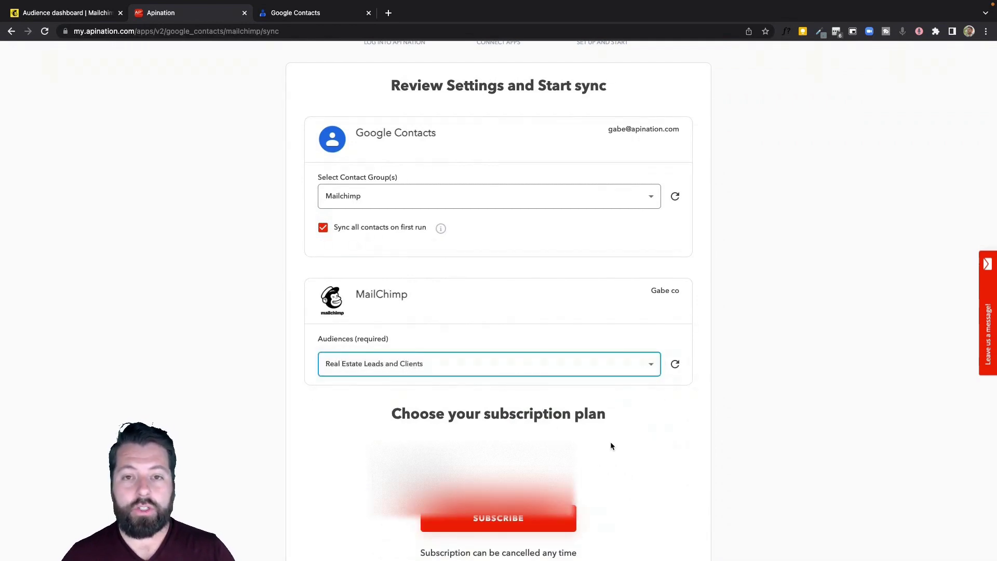
left_click(509, 520)
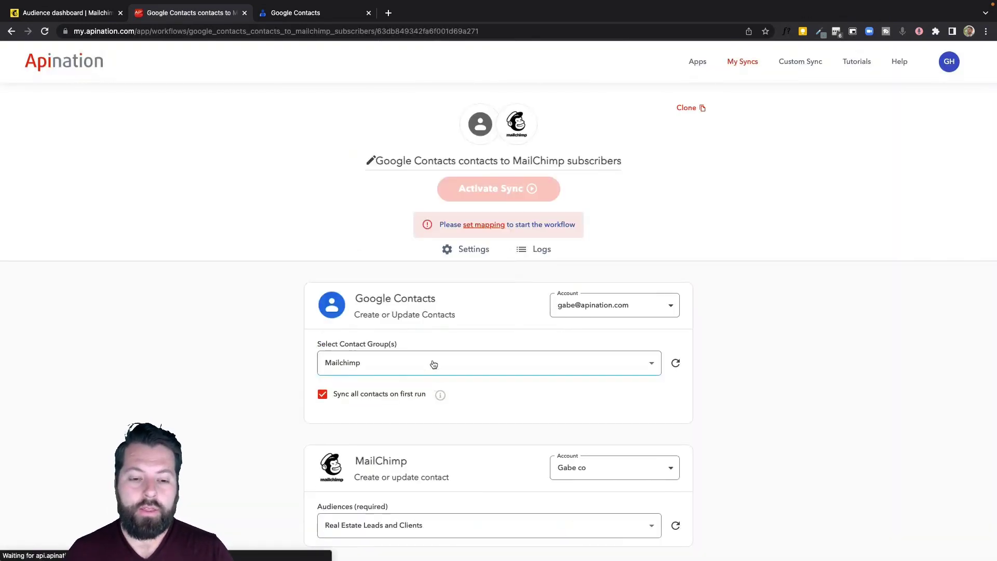
- Map the Hometown field to the contact's City
scroll(434, 364, "down", 10)
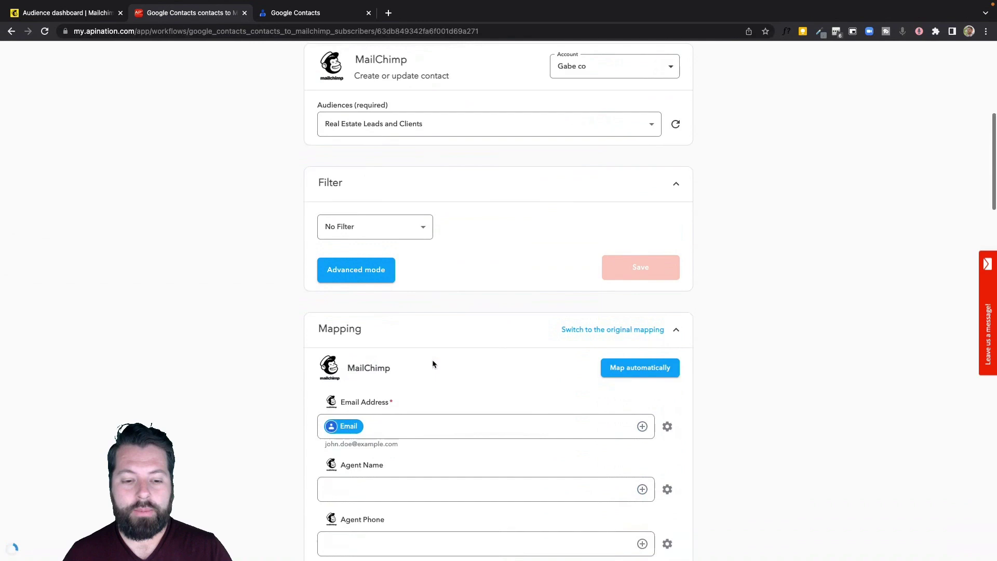
scroll(432, 360, "down", 2)
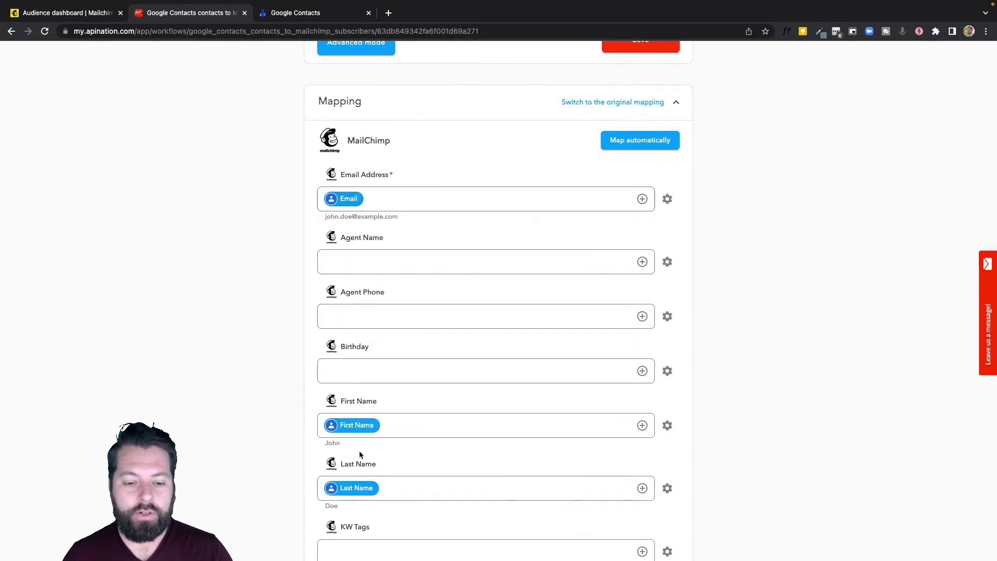
scroll(360, 450, "down", 10)
scroll(359, 455, "down", 4)
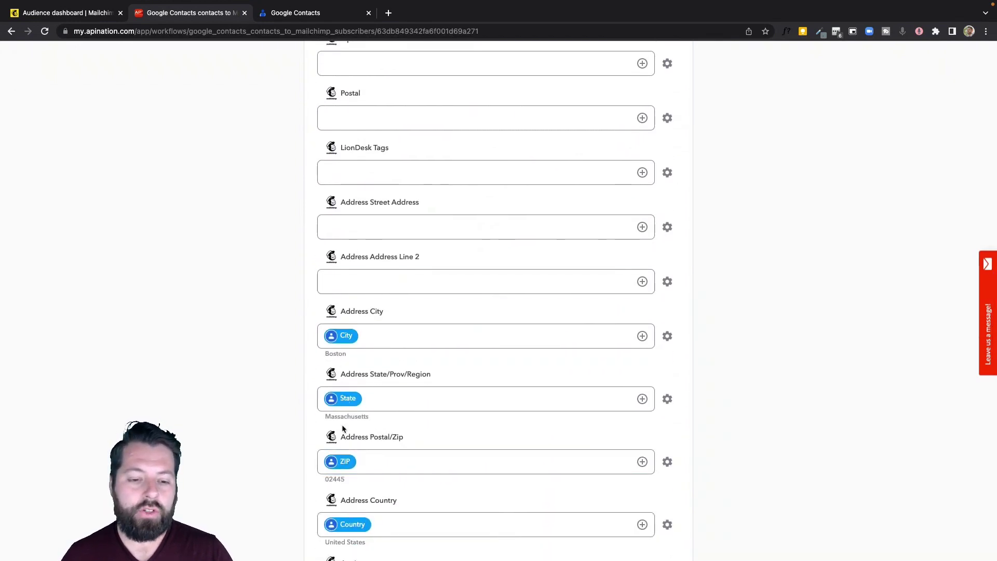
scroll(342, 425, "down", 4)
scroll(485, 419, "down", 2)
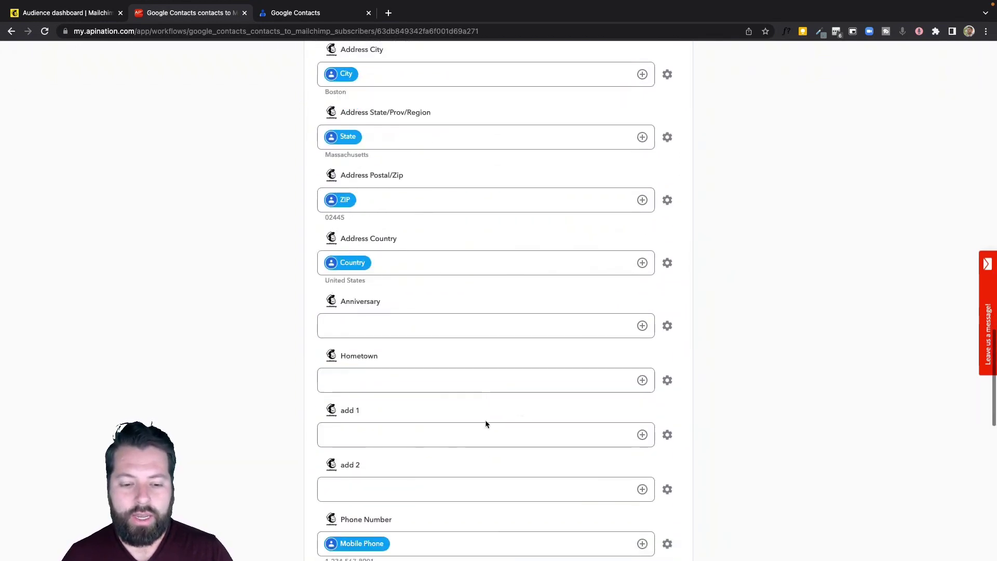
left_click(642, 381)
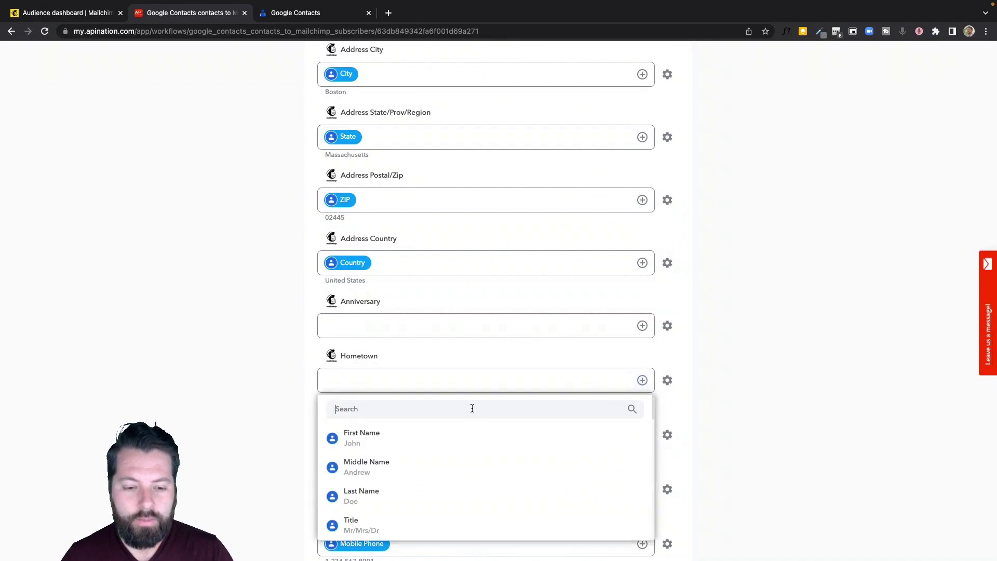
type("city")
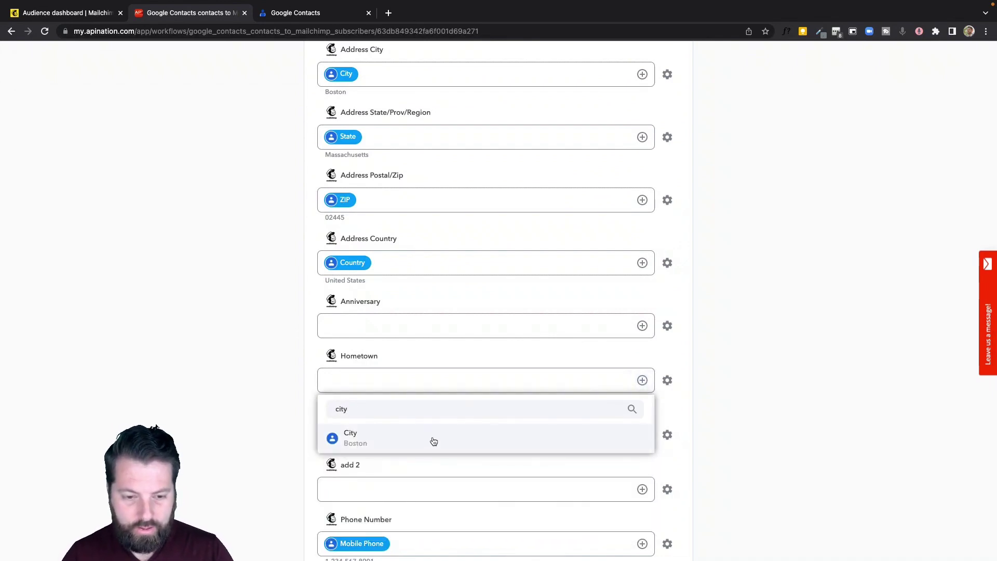
left_click(434, 439)
- Activate the Google Contacts to MailChimp subscribers sync
scroll(310, 457, "up", 20)
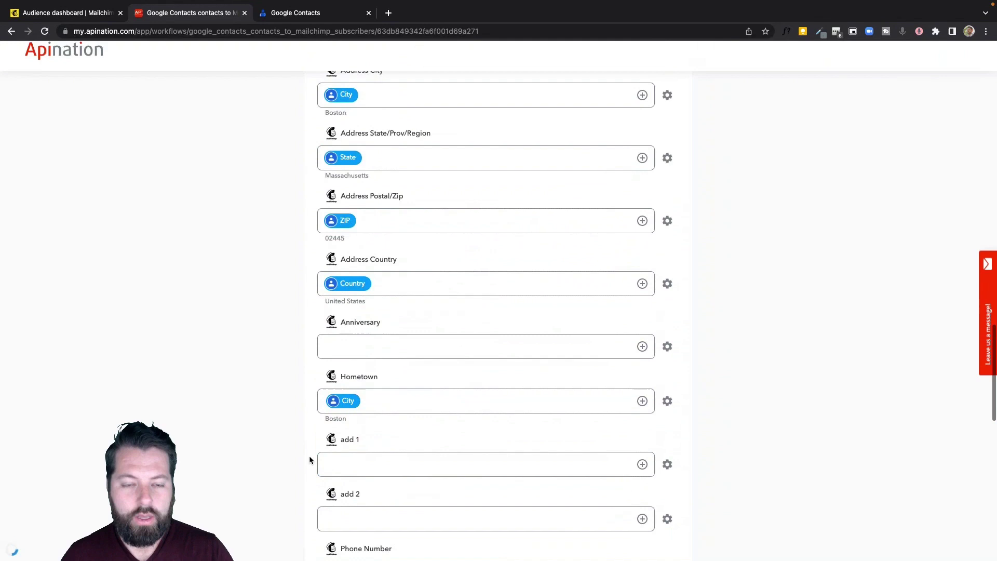
scroll(517, 110, "up", 3)
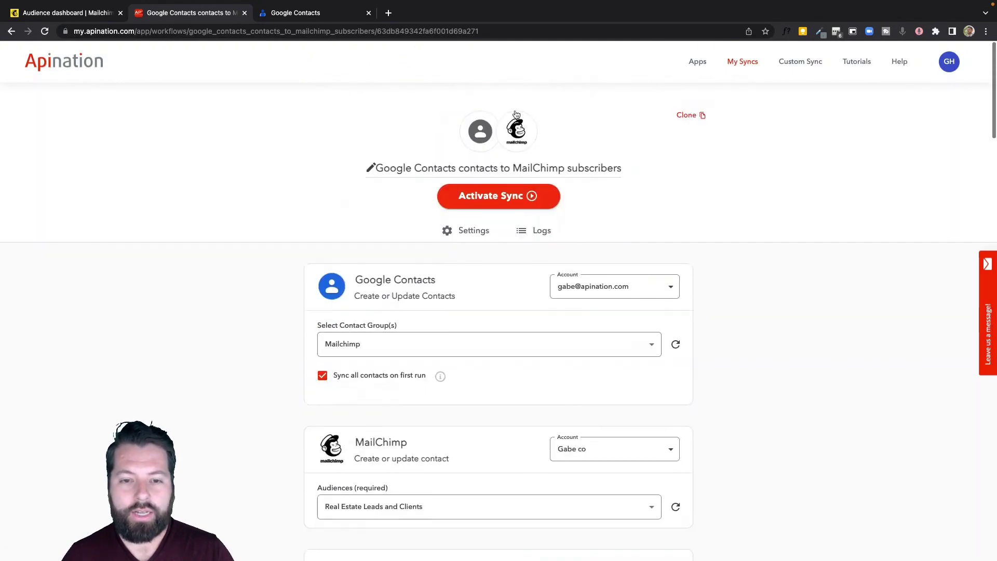
left_click(496, 198)
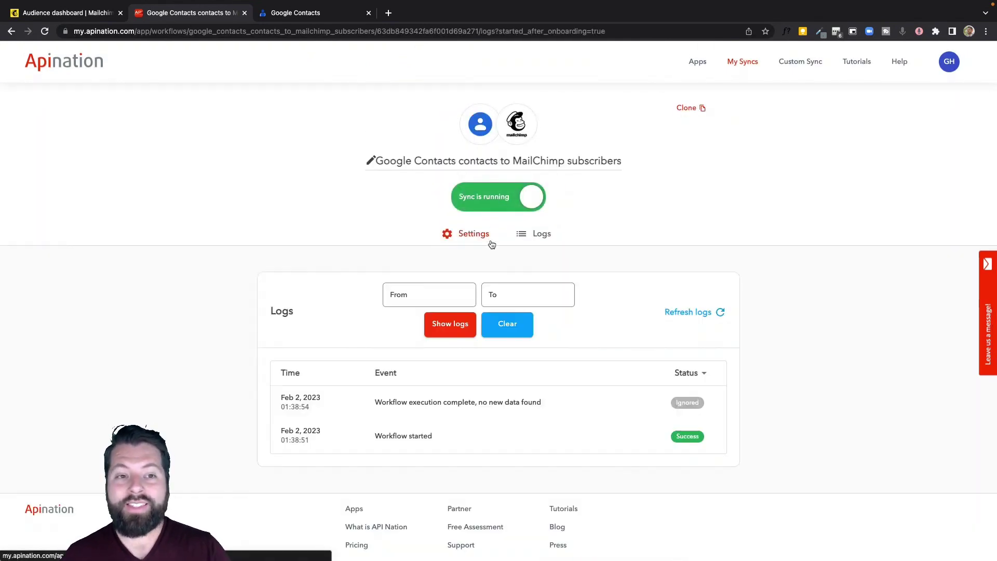
left_click(389, 13)
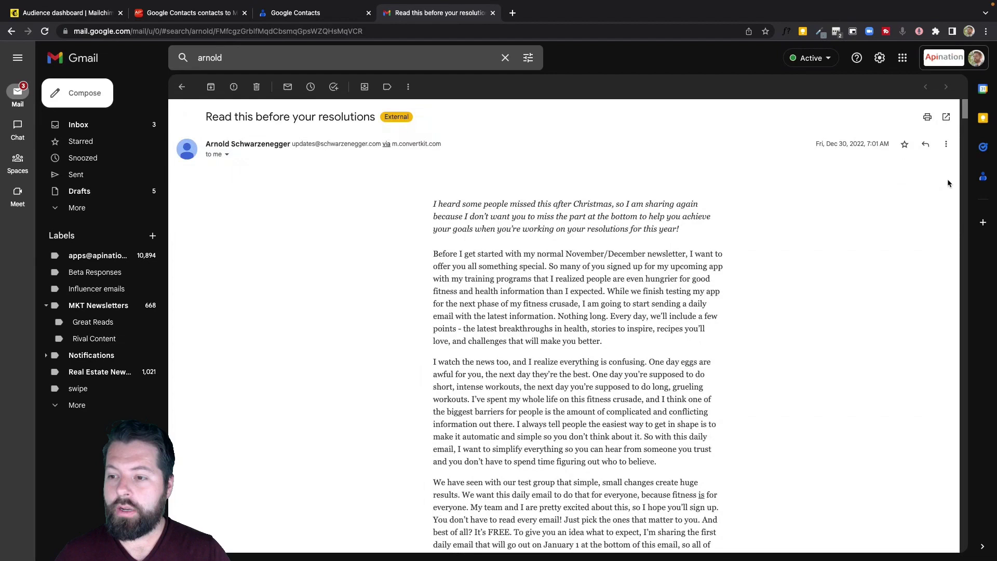
- Add the newsletter email's sender to contacts from Gmail's Contacts side panel
left_click(983, 178)
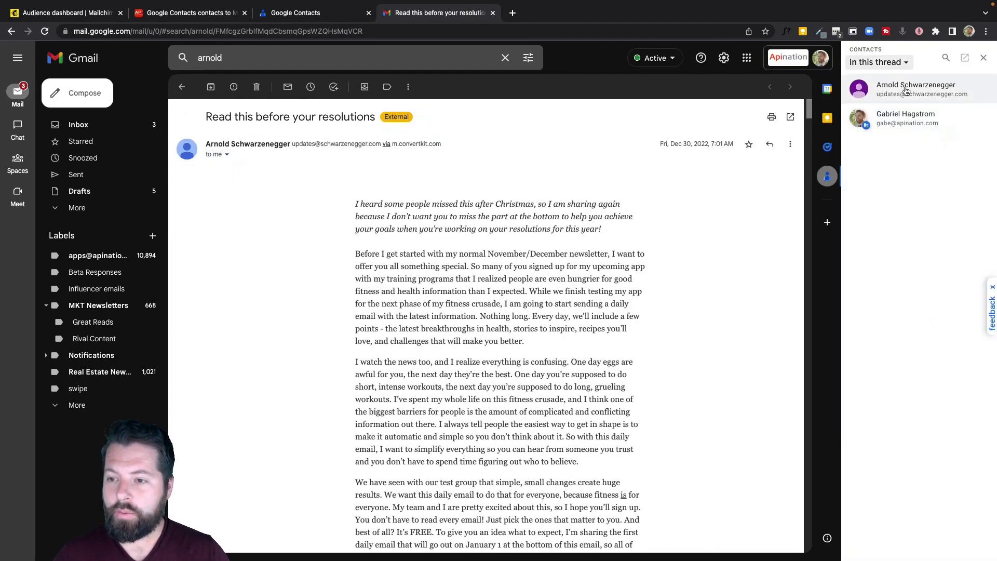
left_click(906, 90)
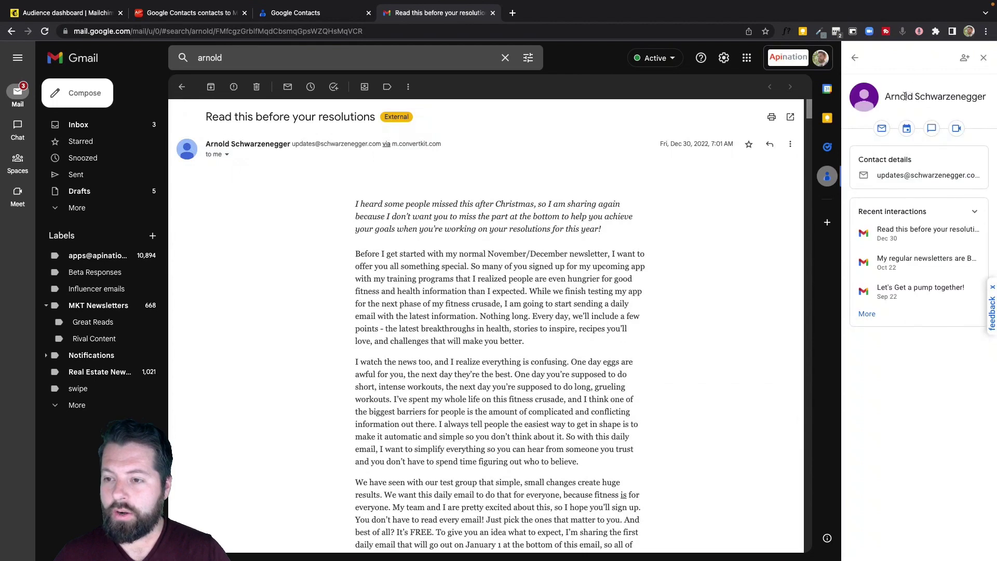
left_click(963, 60)
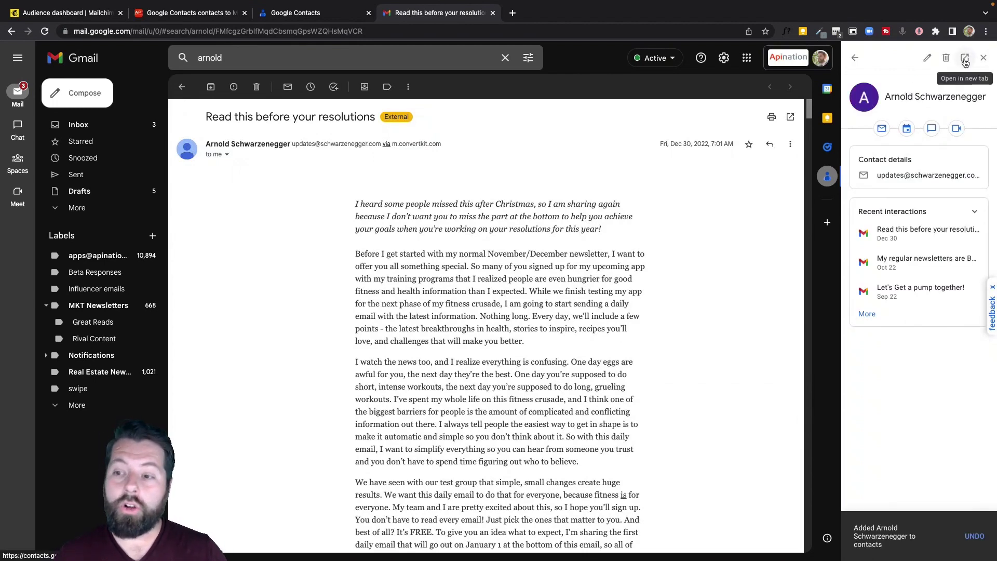
- Apply the Mailchimp label to the newly added sender's contact and save it
left_click(928, 59)
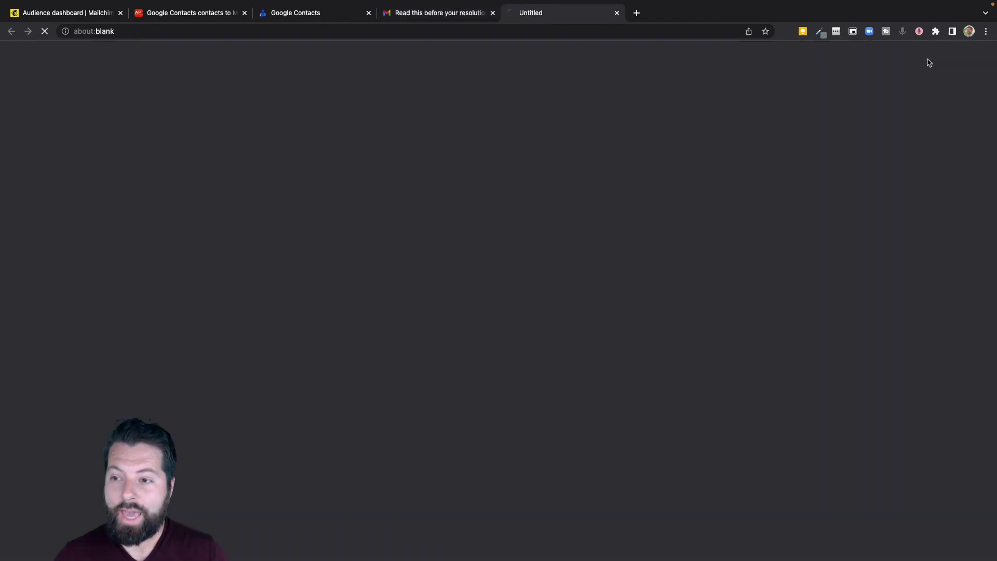
left_click(291, 140)
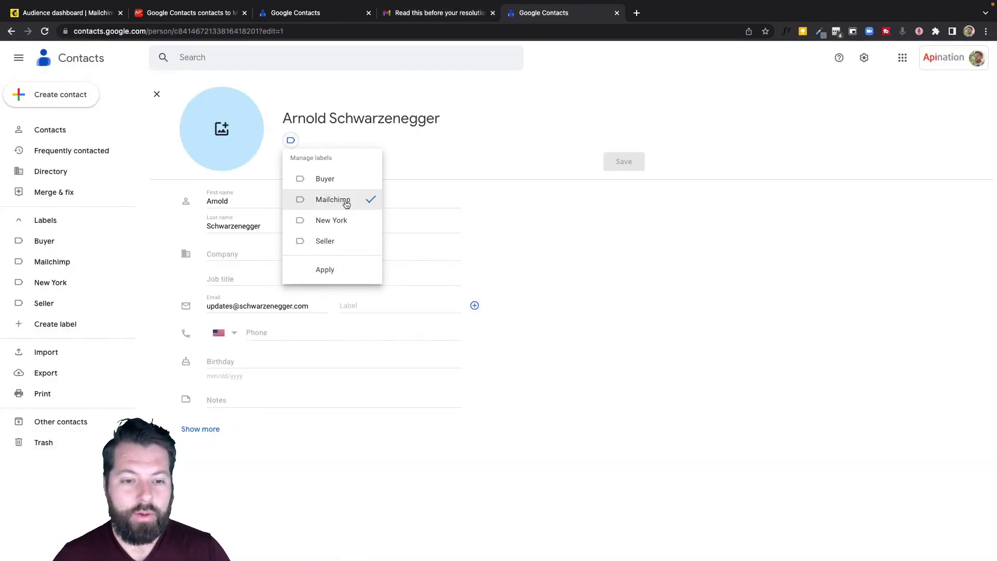
left_click(356, 272)
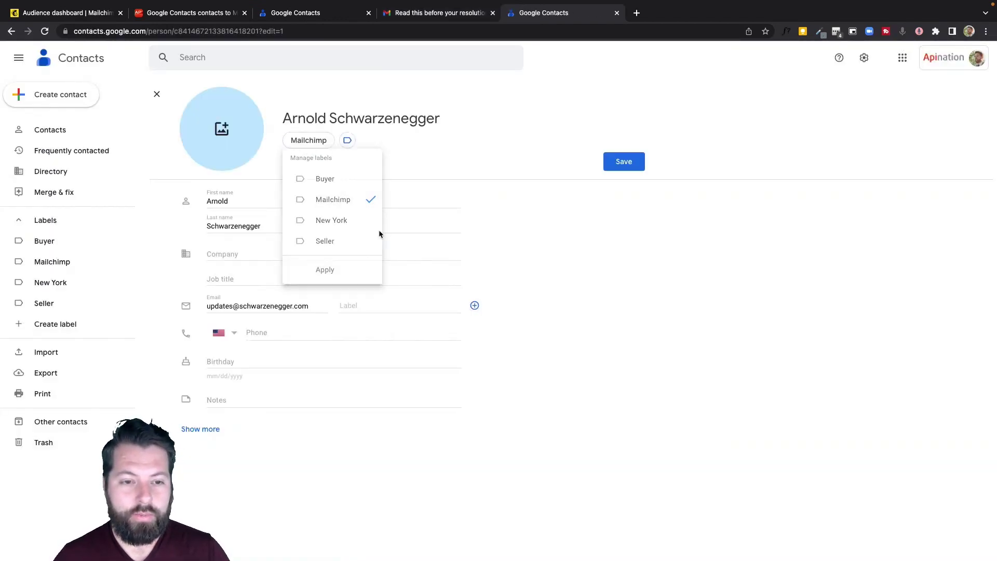
left_click(623, 165)
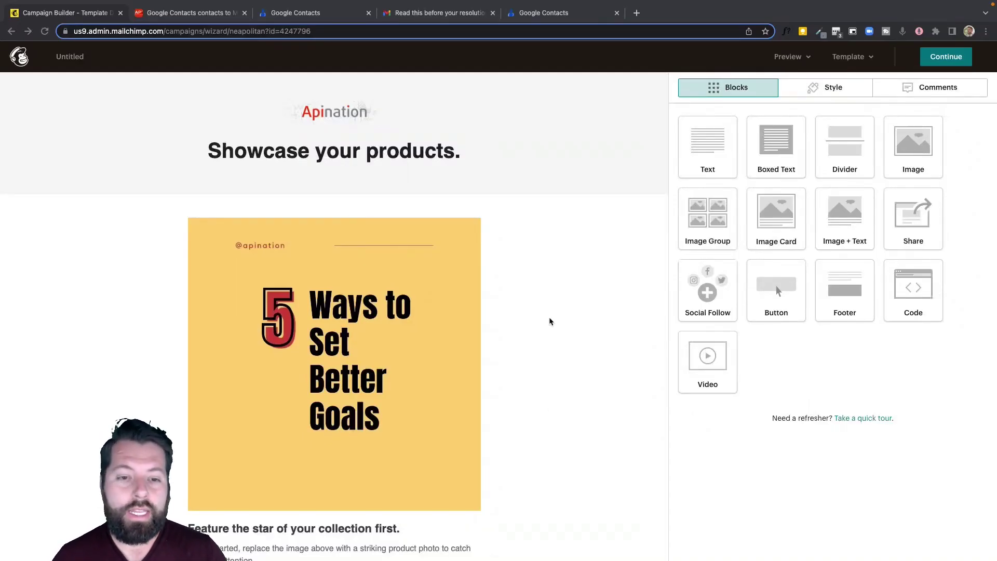
scroll(550, 322, "down", 1)
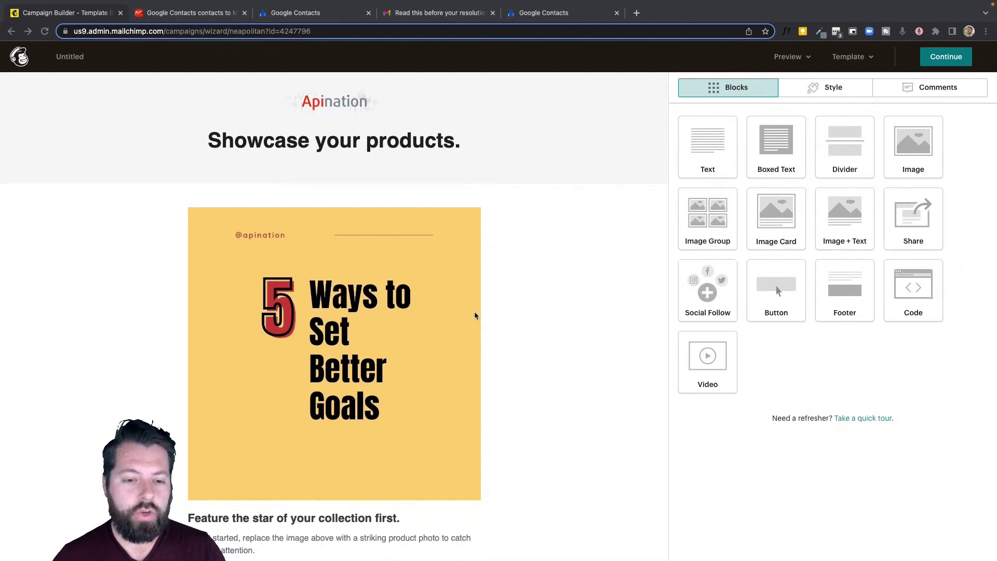
scroll(475, 311, "up", 1)
scroll(467, 270, "down", 3)
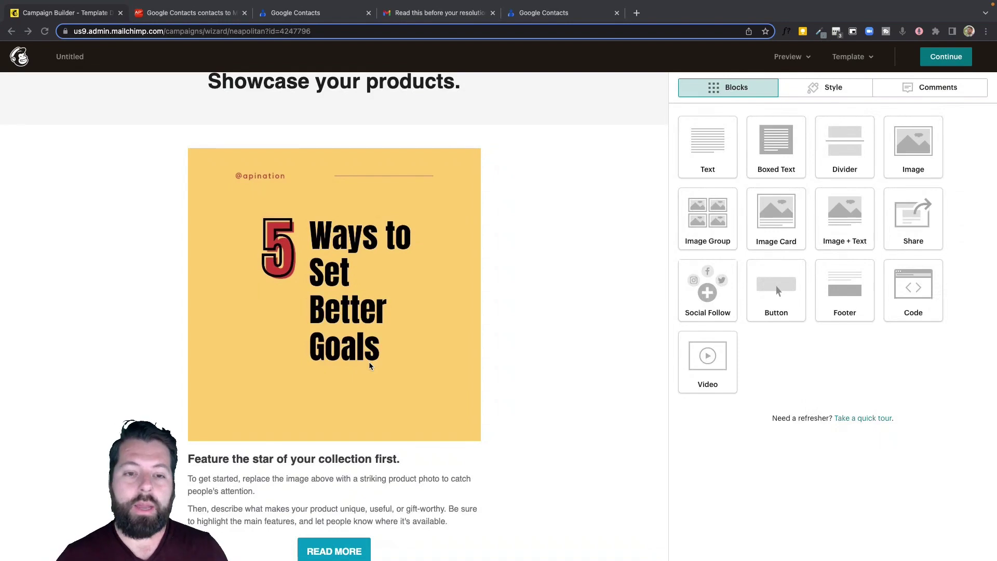
scroll(492, 400, "down", 6)
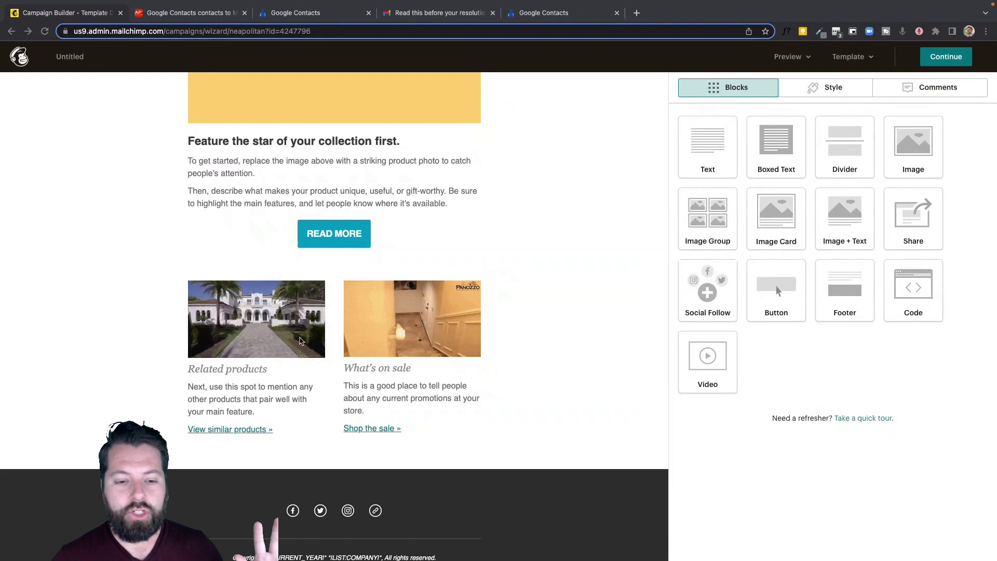
mouse_move(444, 305)
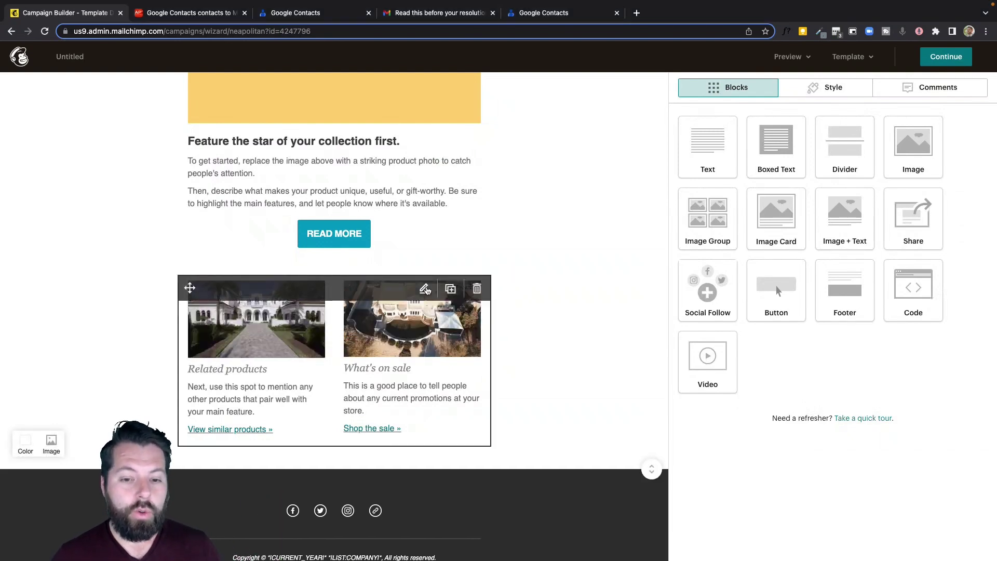
- Make the What's on sale column dynamic, shown only to contacts whose VIP? is Y
left_click(426, 289)
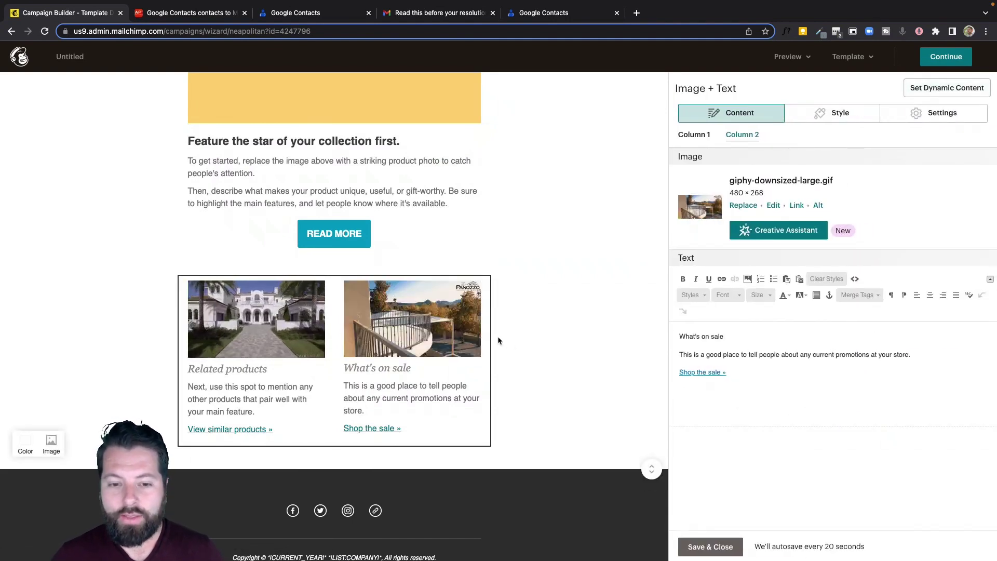
left_click(929, 88)
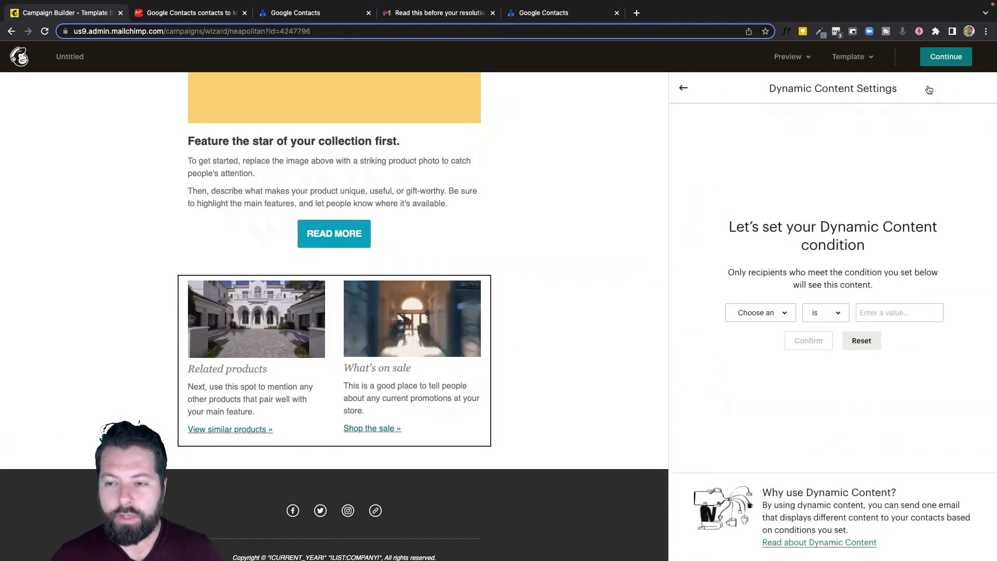
left_click(785, 314)
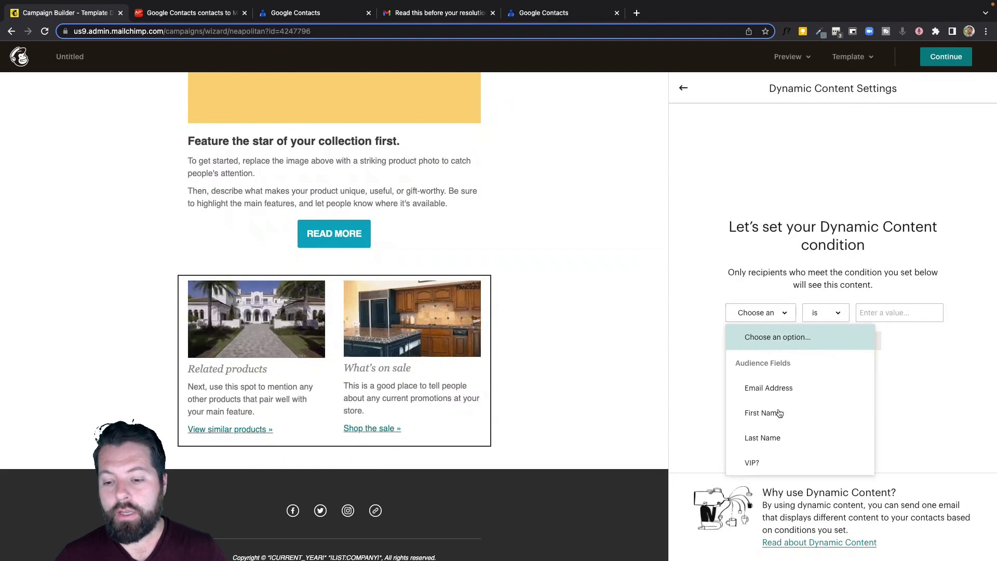
left_click(764, 467)
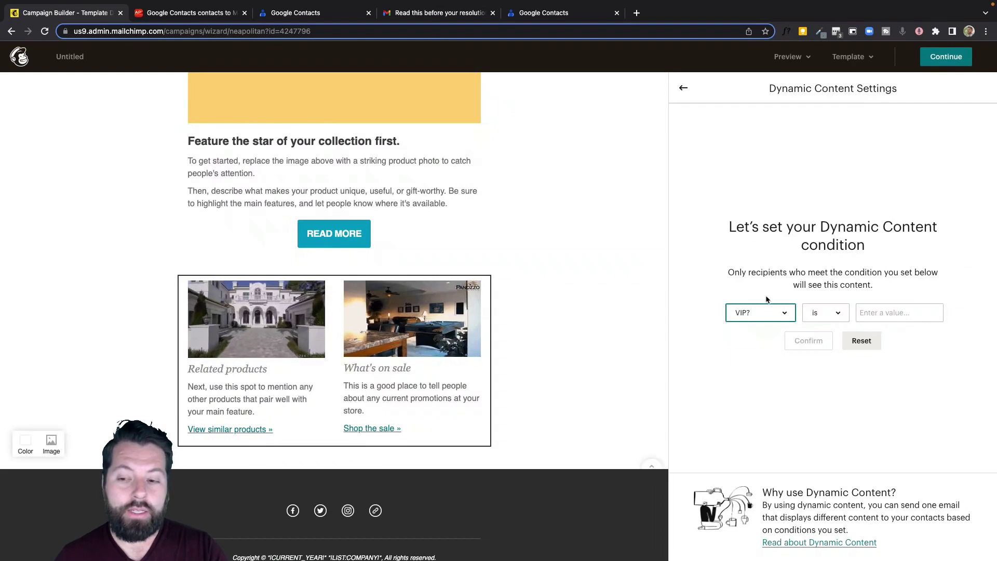
left_click(900, 312)
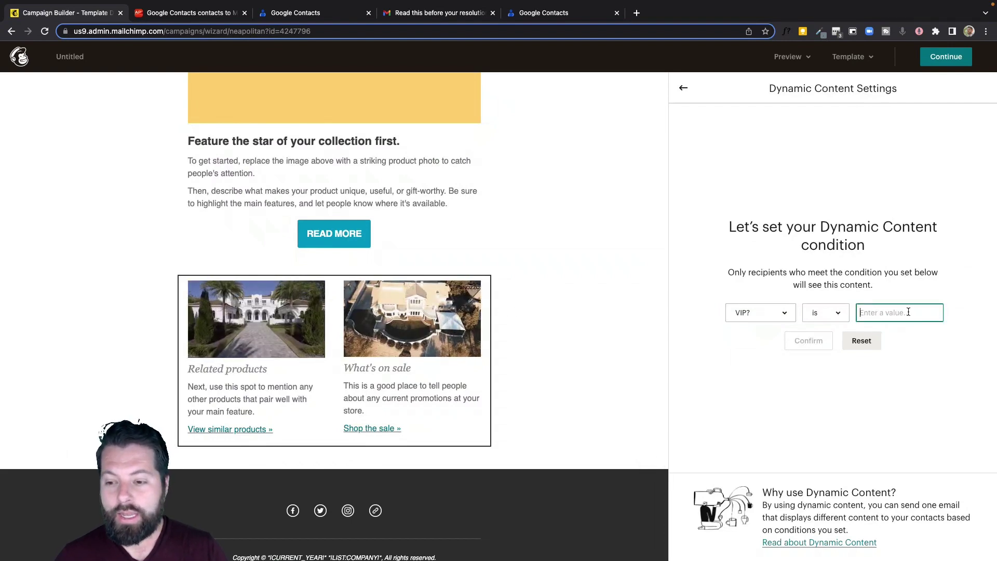
type("Y")
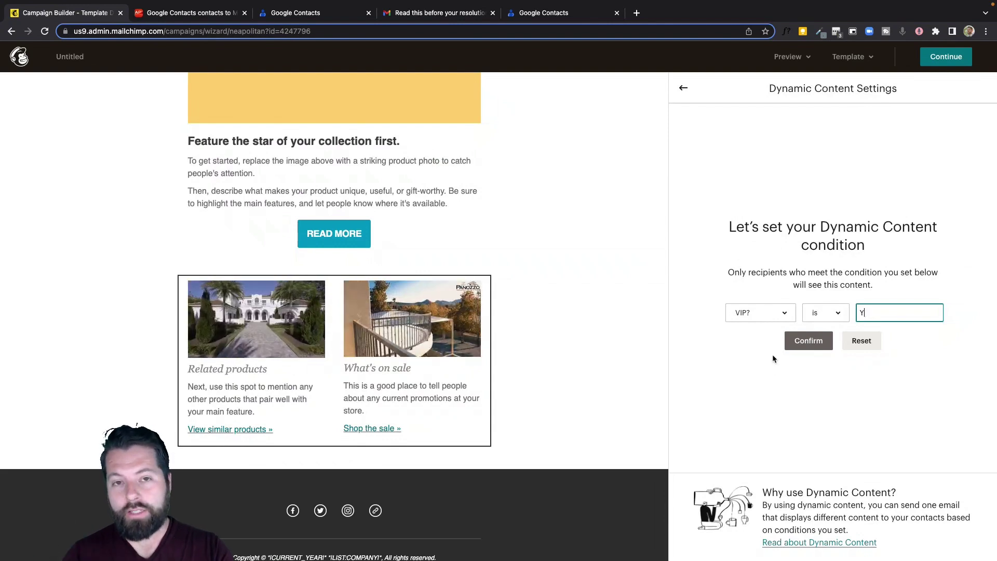
left_click(802, 343)
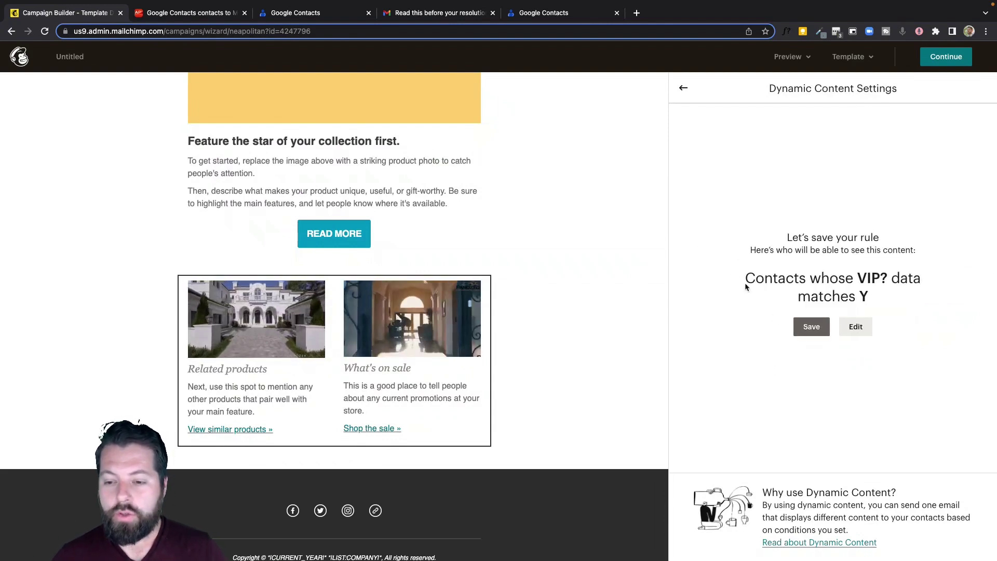
left_click(833, 326)
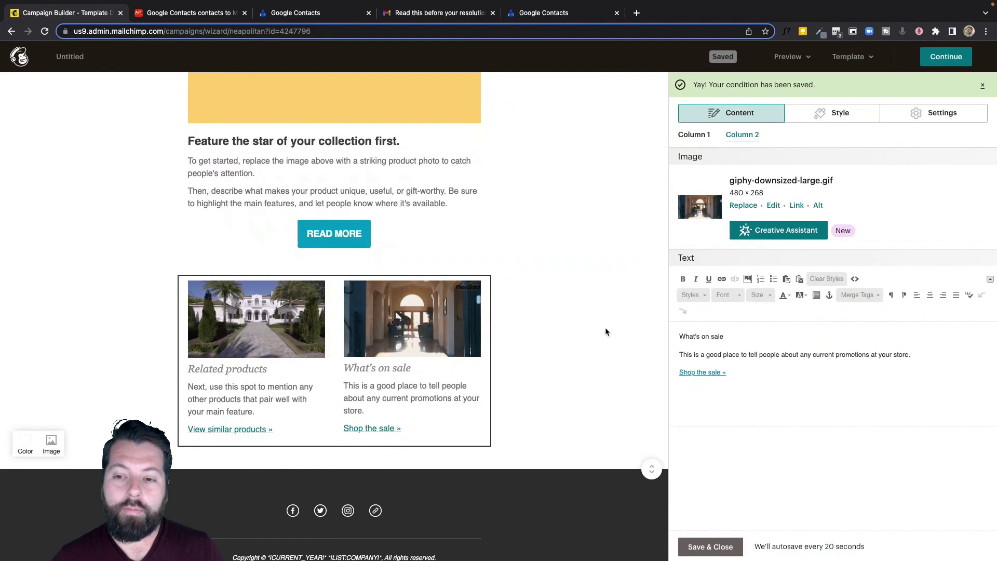
- Scroll through the finished email preview before heading back to the Home dashboard
mouse_move(390, 351)
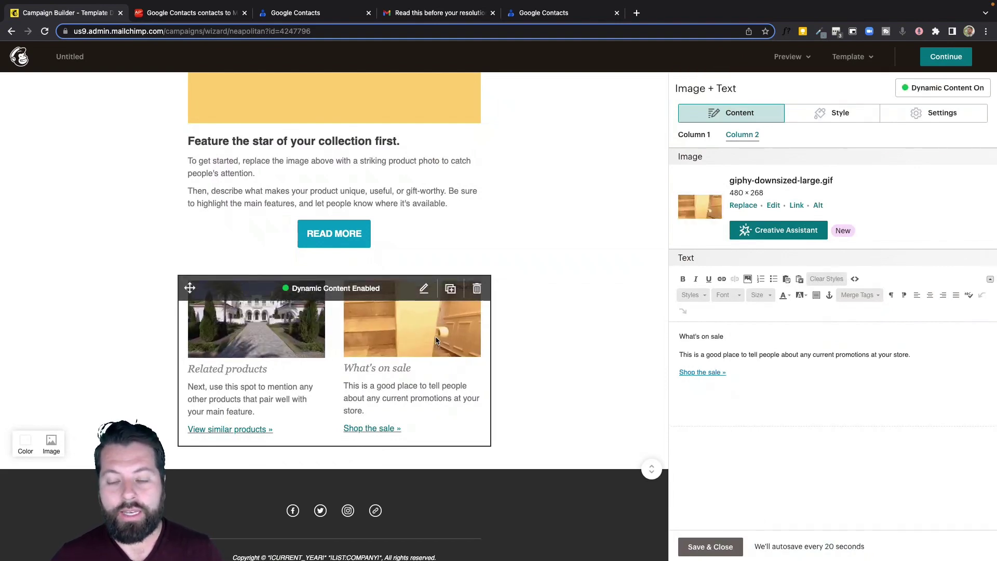
scroll(436, 229, "up", 5)
scroll(435, 225, "up", 1)
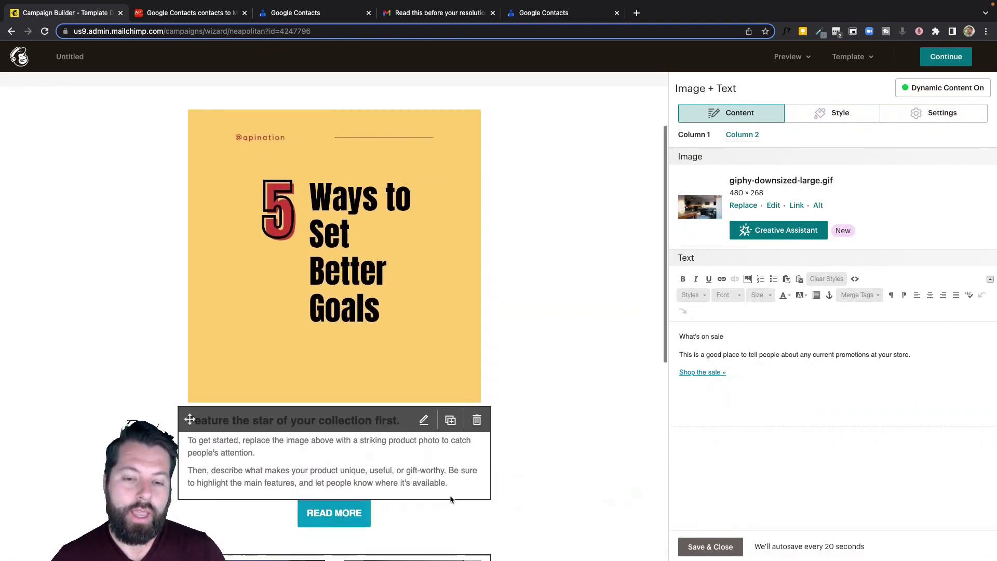
scroll(450, 497, "down", 4)
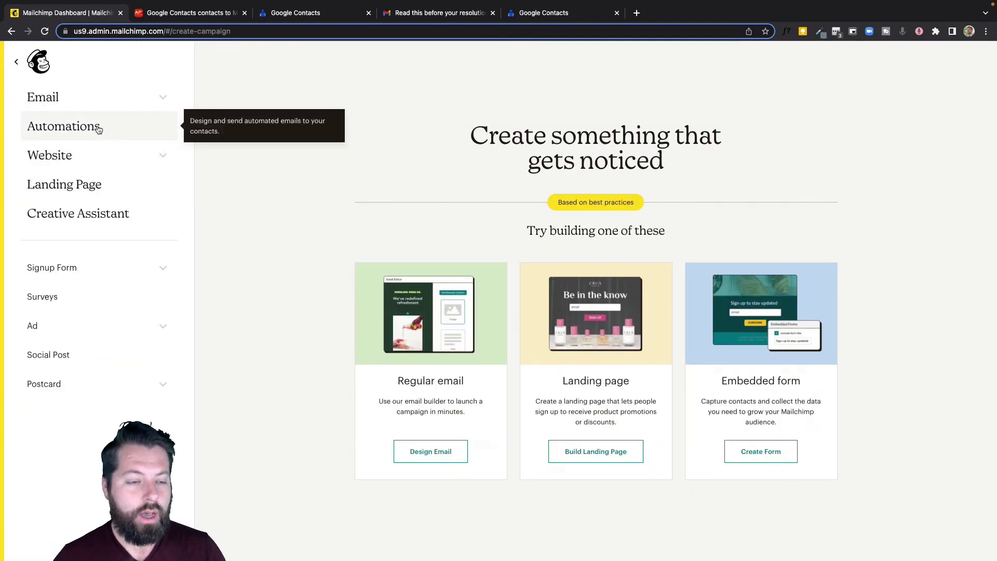
- Start a Share blog updates RSS automation from Classic Automations
left_click(99, 128)
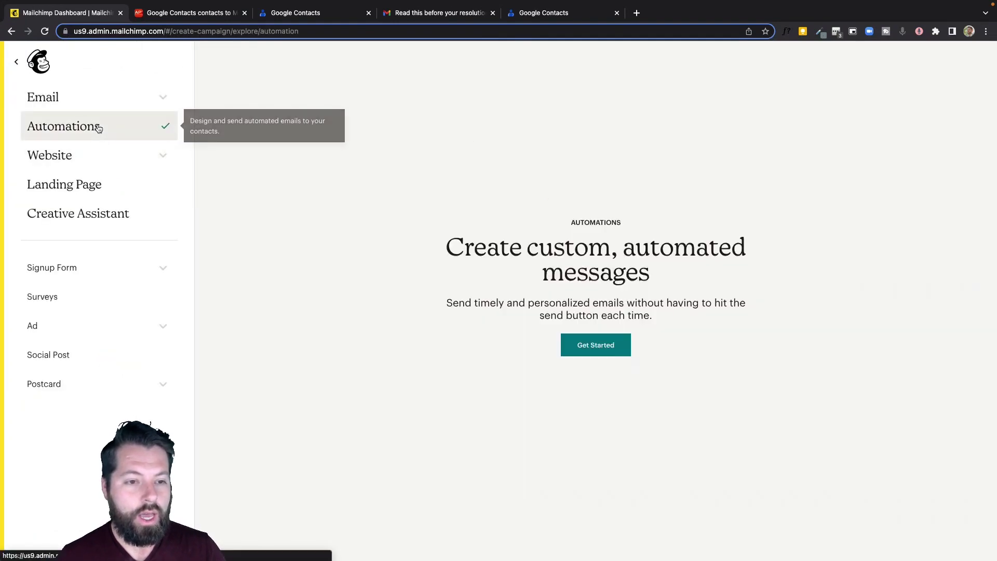
left_click(599, 246)
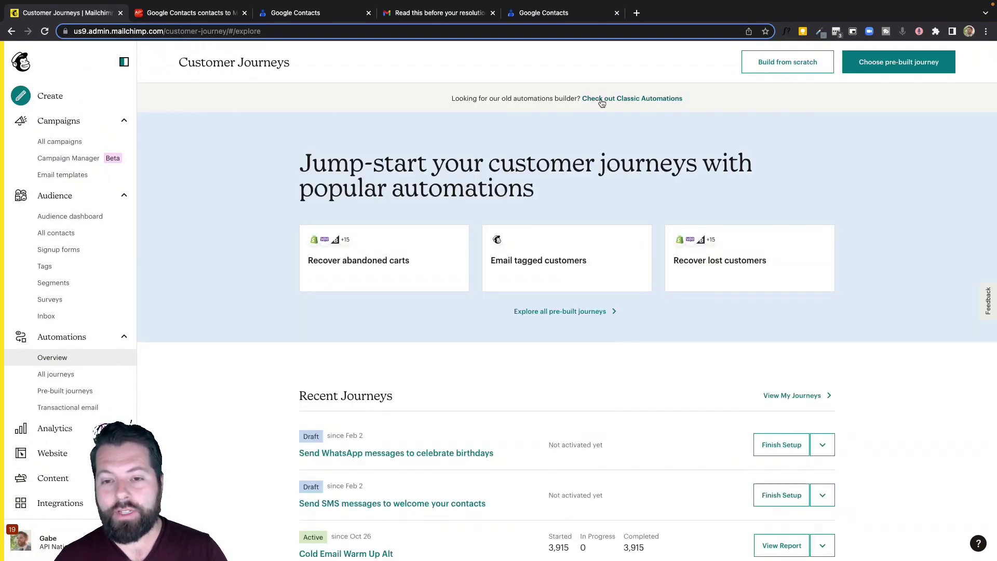
left_click(604, 101)
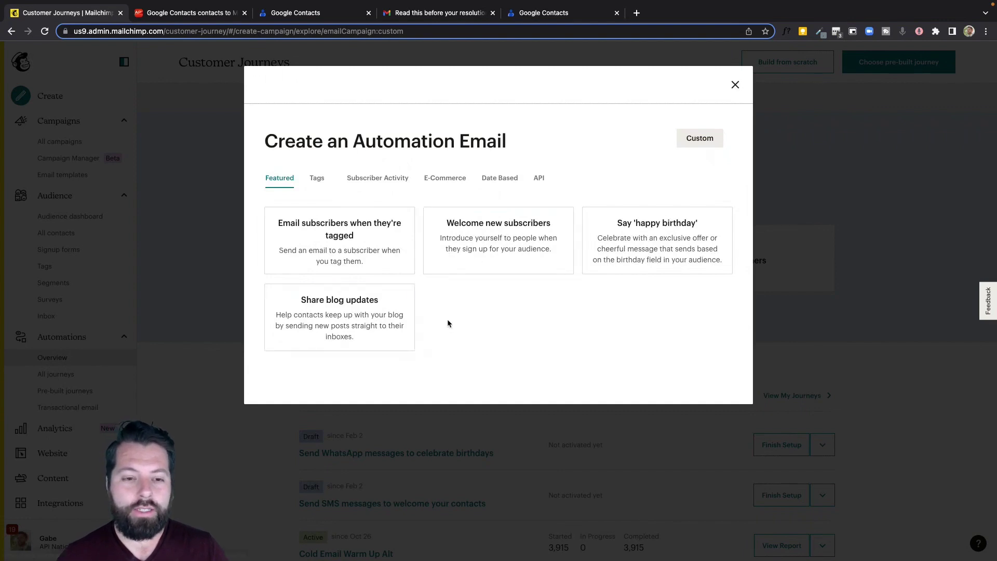
left_click(383, 297)
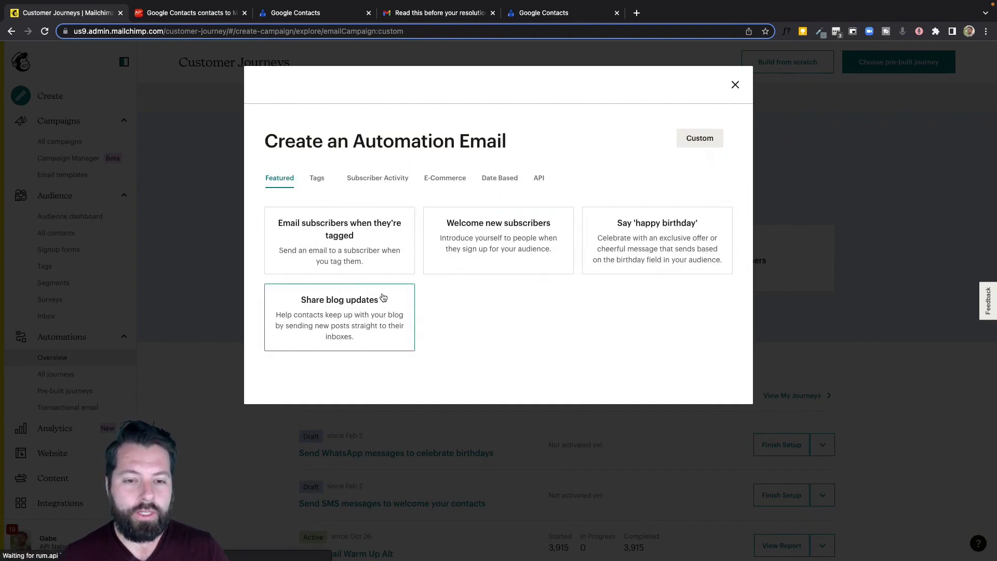
left_click(344, 315)
- Begin the Share blog updates campaign for the API Nation Newsletter audience
left_click(441, 298)
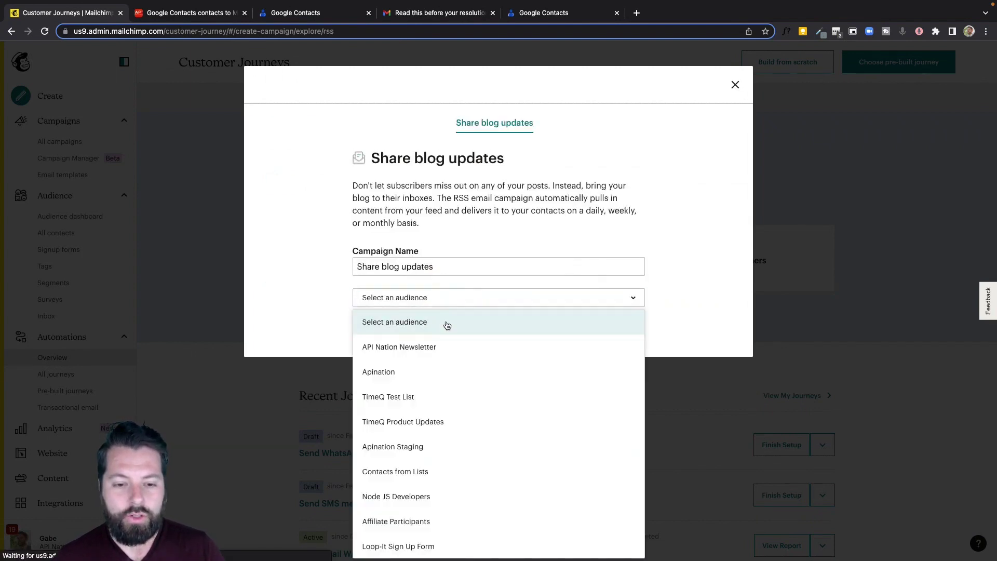
left_click(439, 347)
left_click(473, 329)
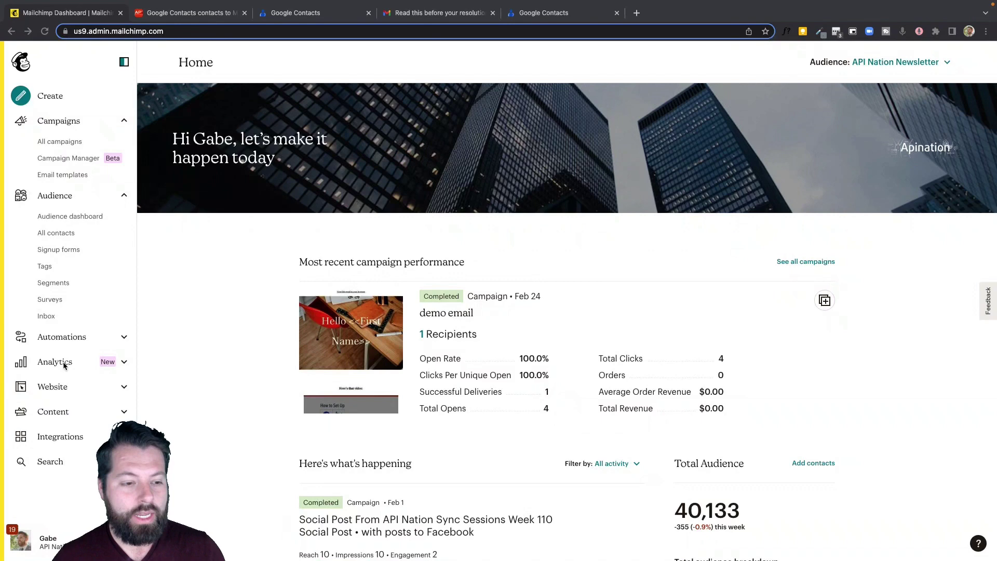
- Create a recurring postcard named 'Monthly Checkin' scheduled to send every month
left_click(23, 98)
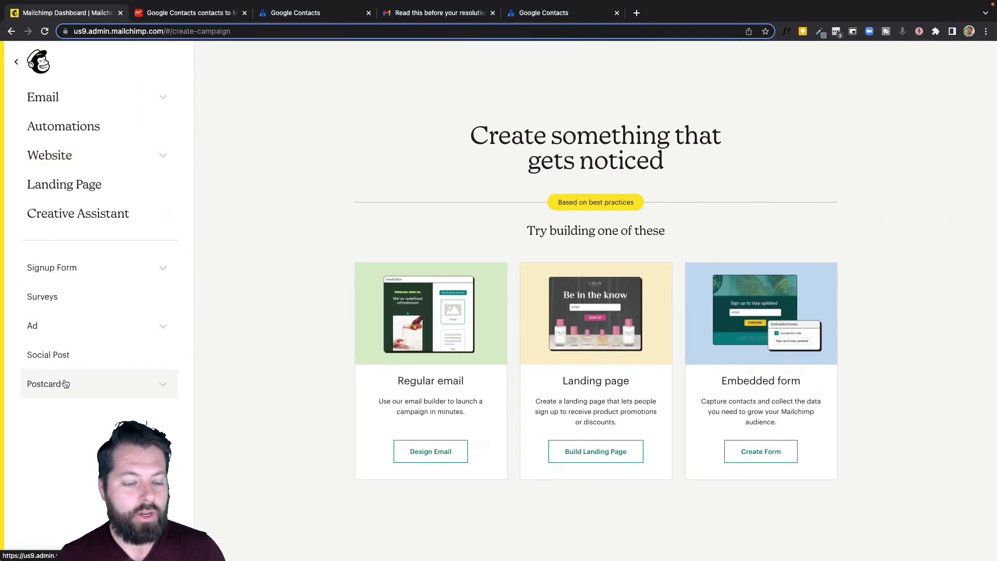
left_click(65, 384)
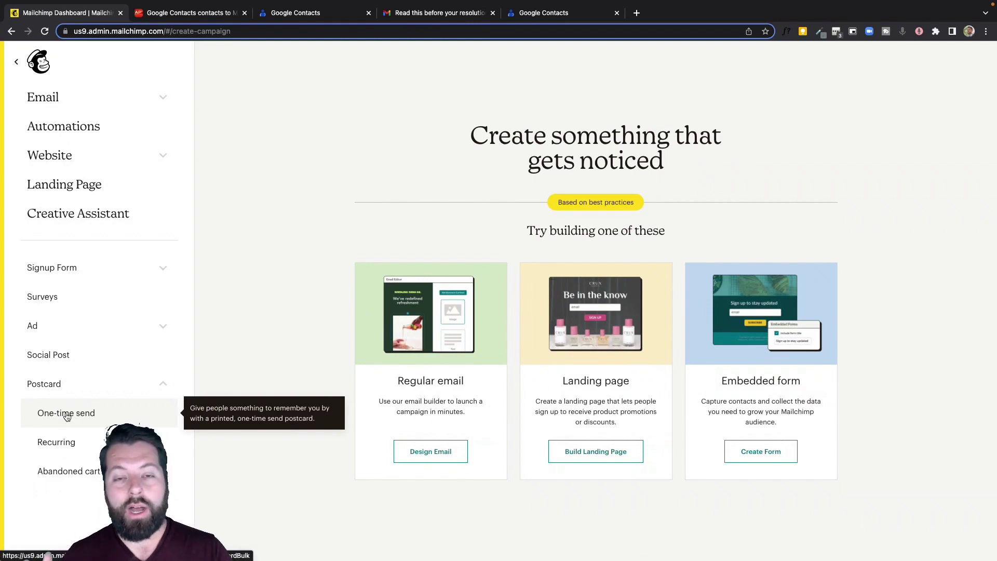
left_click(67, 416)
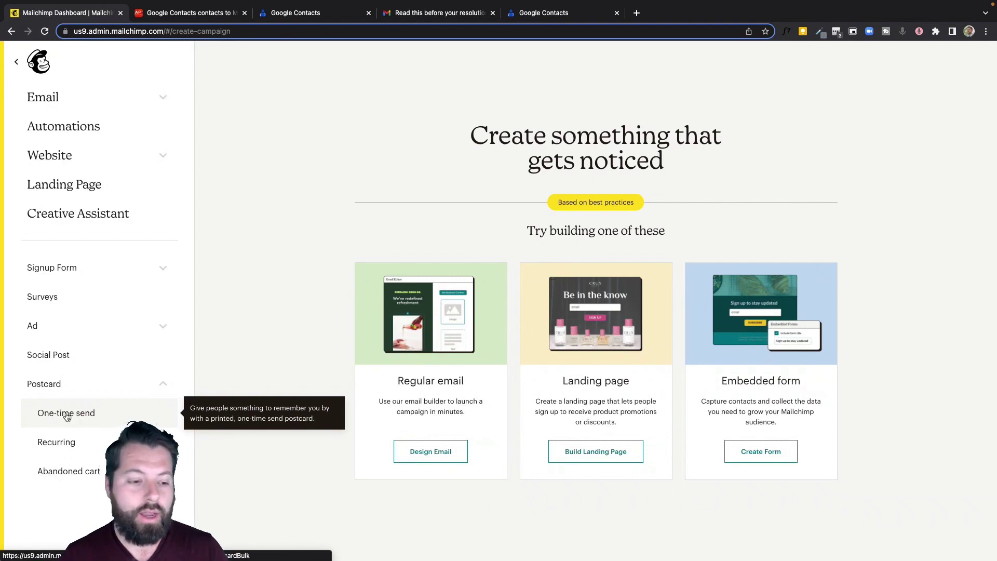
left_click(68, 442)
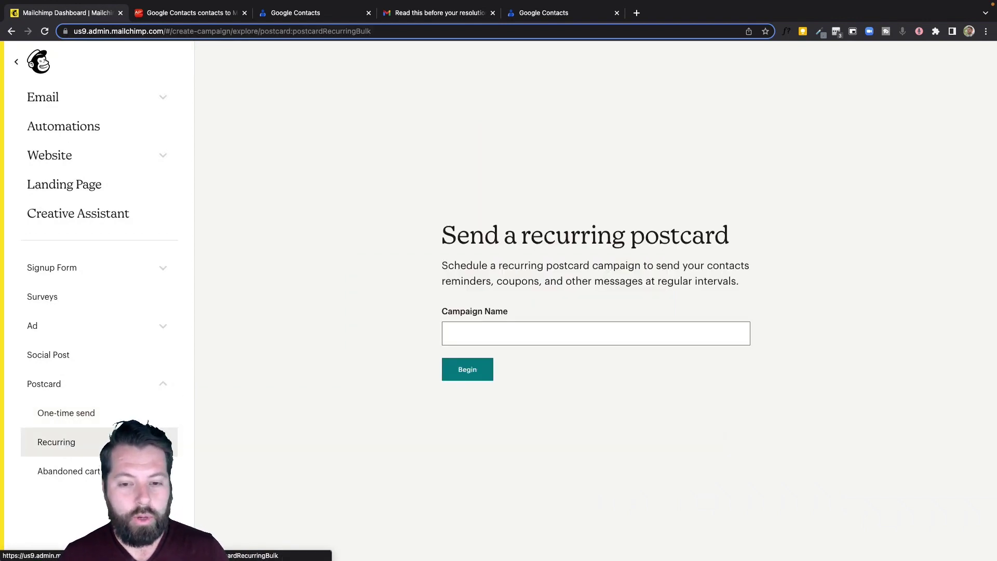
left_click(471, 329)
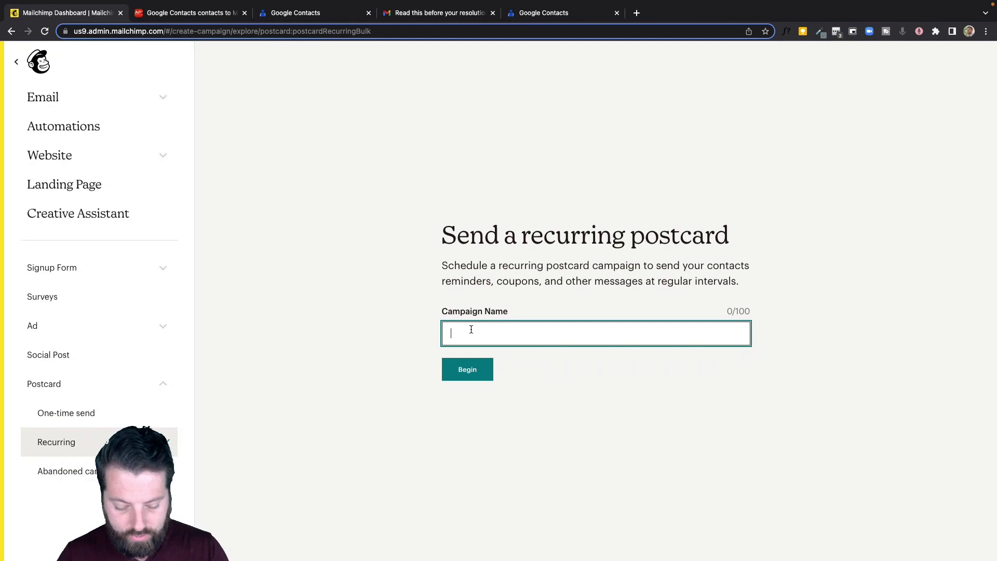
type("Monthly C")
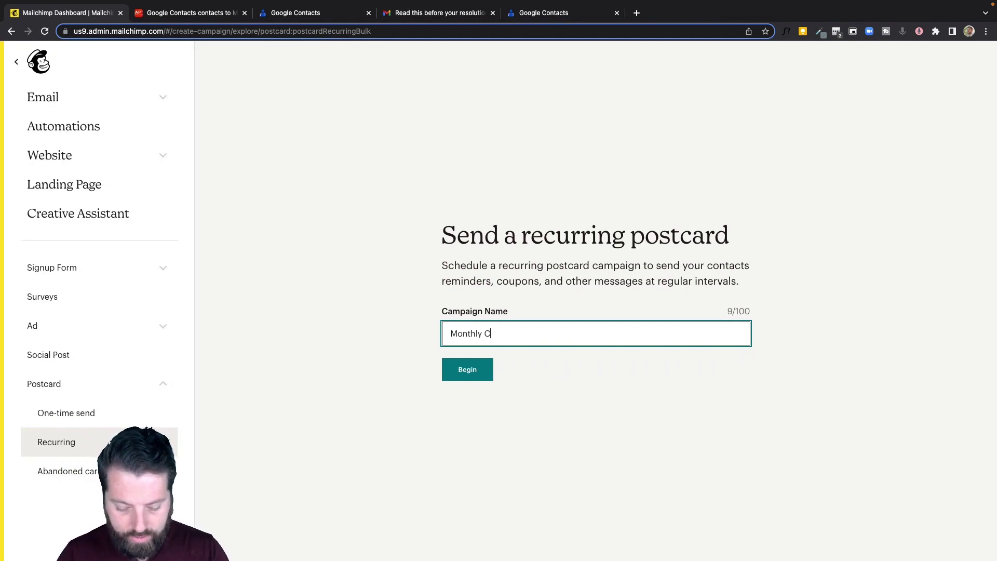
type("heckin")
left_click(462, 378)
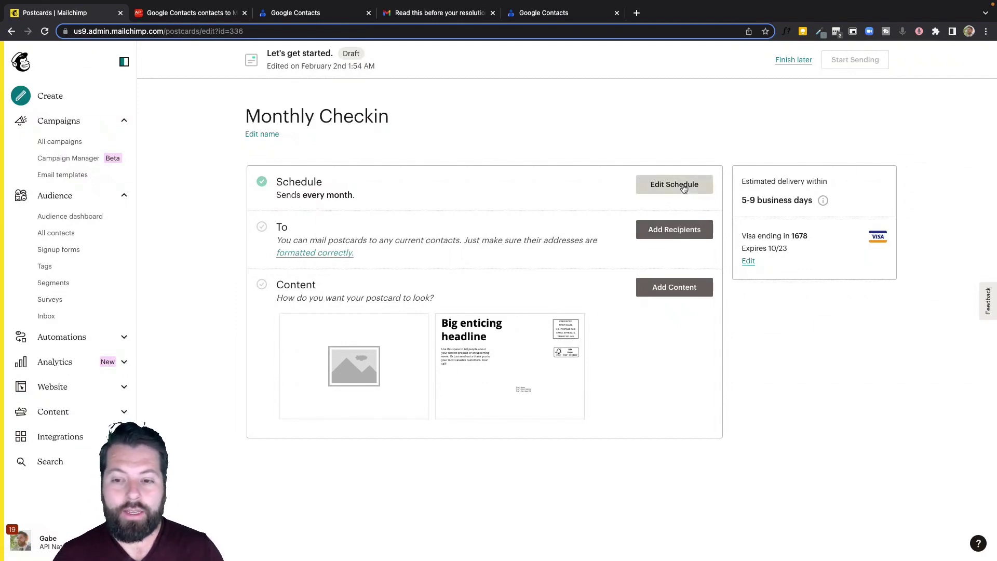
left_click(684, 185)
left_click(294, 244)
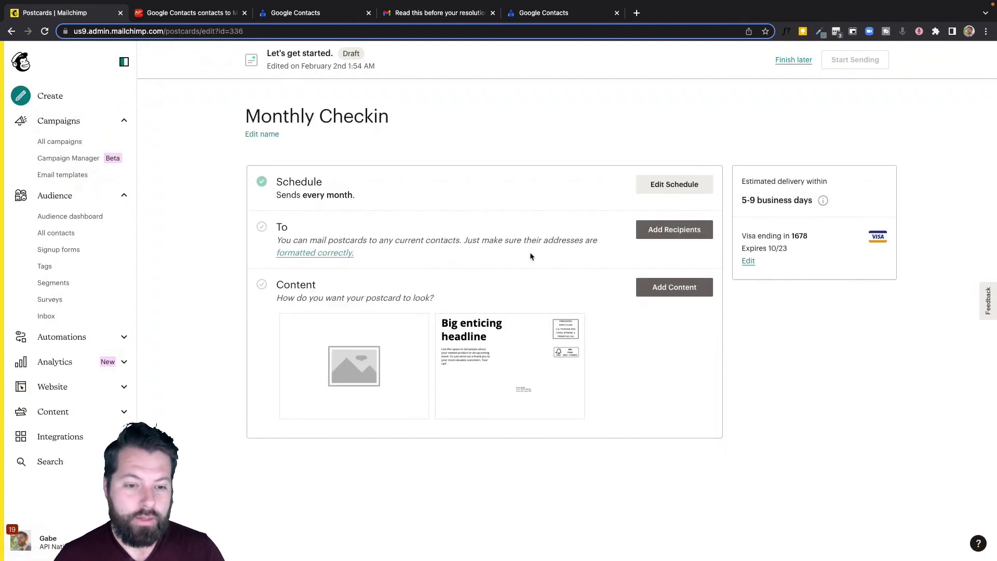
- Pick API Nation Newsletter with All contacts, review postcard pricing tiers, then cancel
left_click(674, 230)
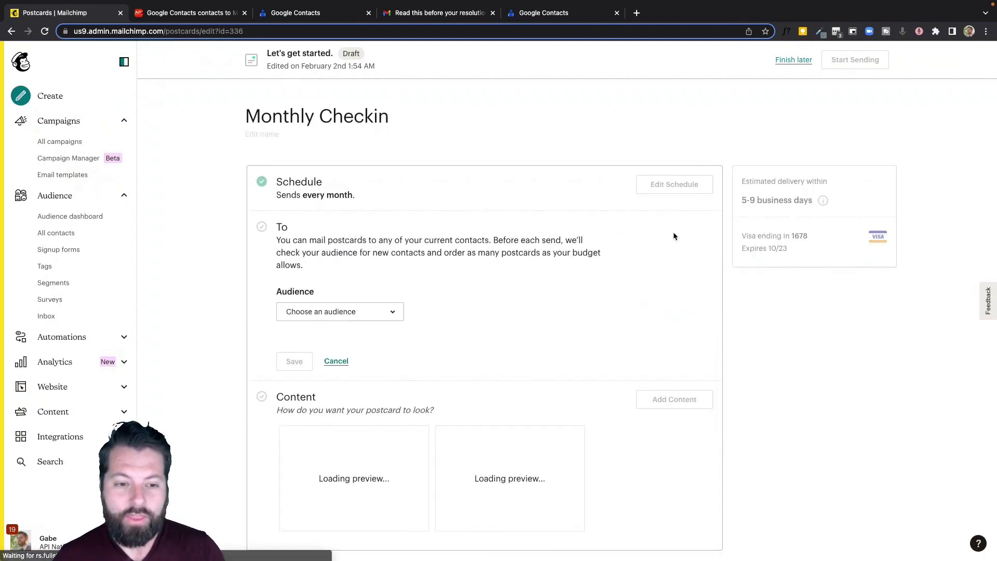
left_click(368, 311)
left_click(352, 98)
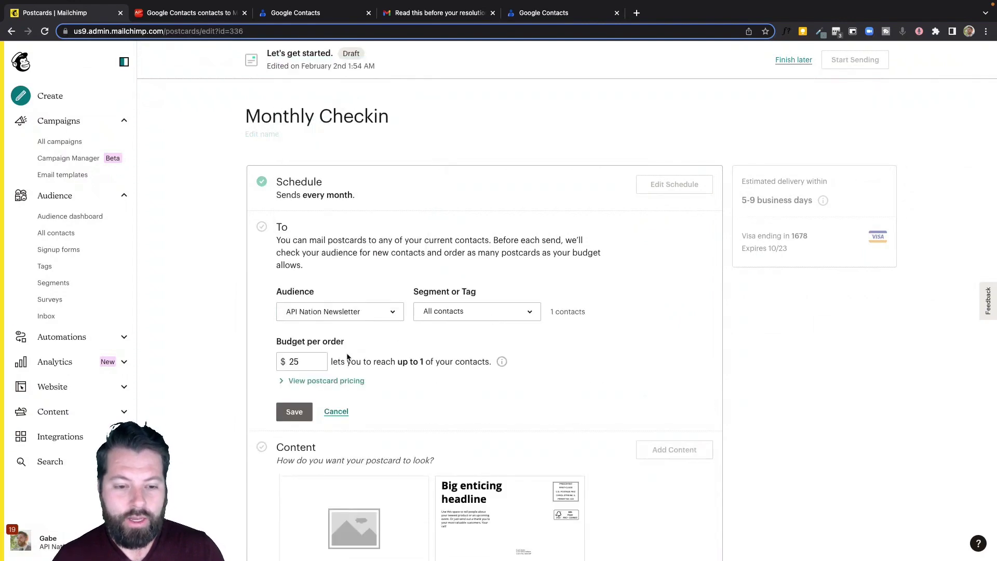
left_click(501, 318)
left_click(502, 343)
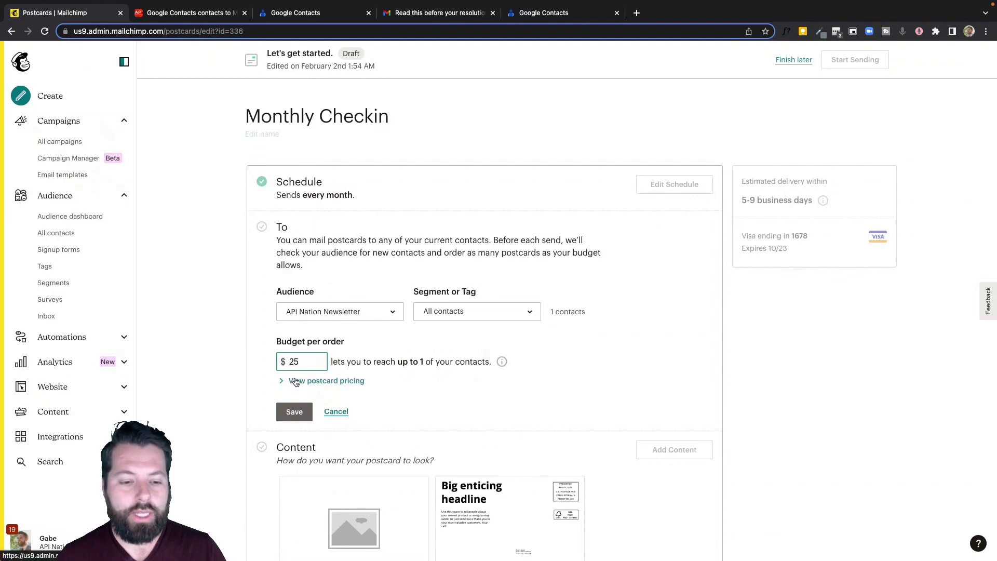
left_click(291, 380)
scroll(379, 395, "down", 3)
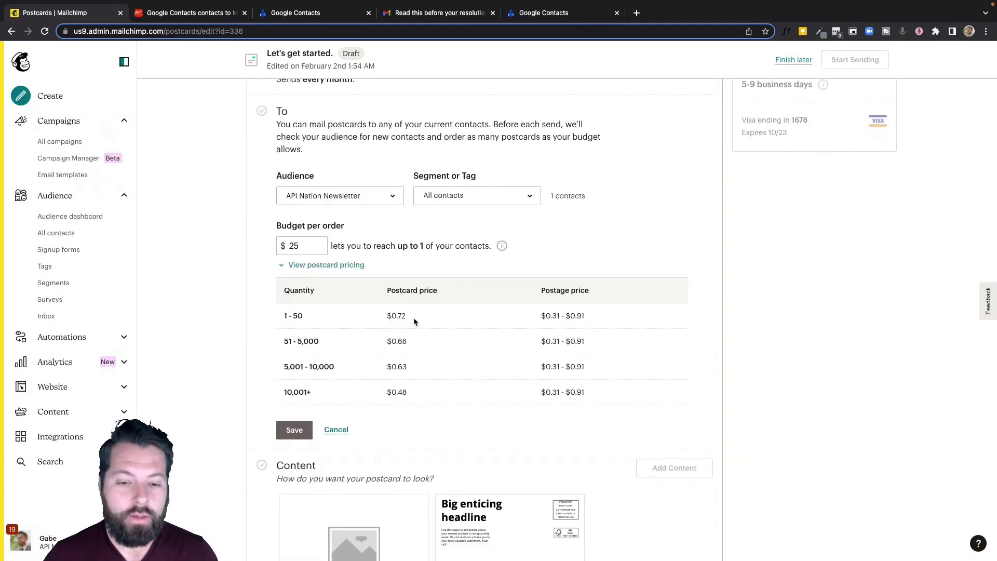
left_click(337, 431)
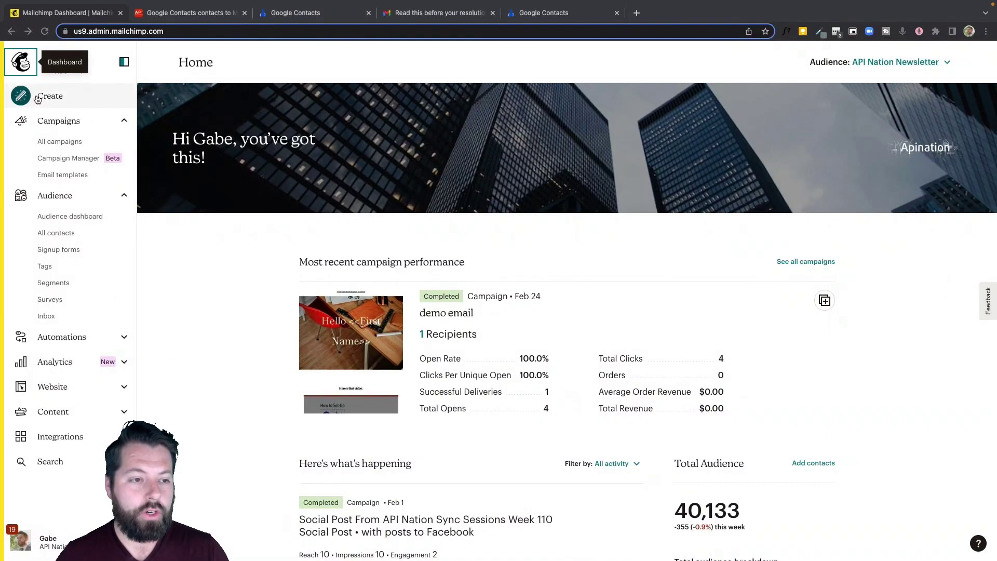
- Start a new regular email and open its design in the New Builder
left_click(38, 97)
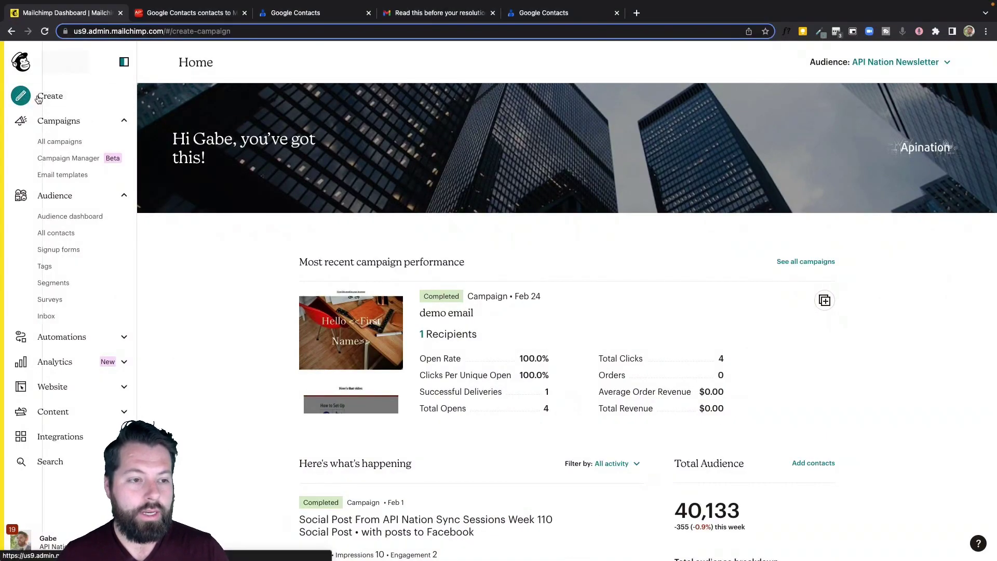
left_click(435, 459)
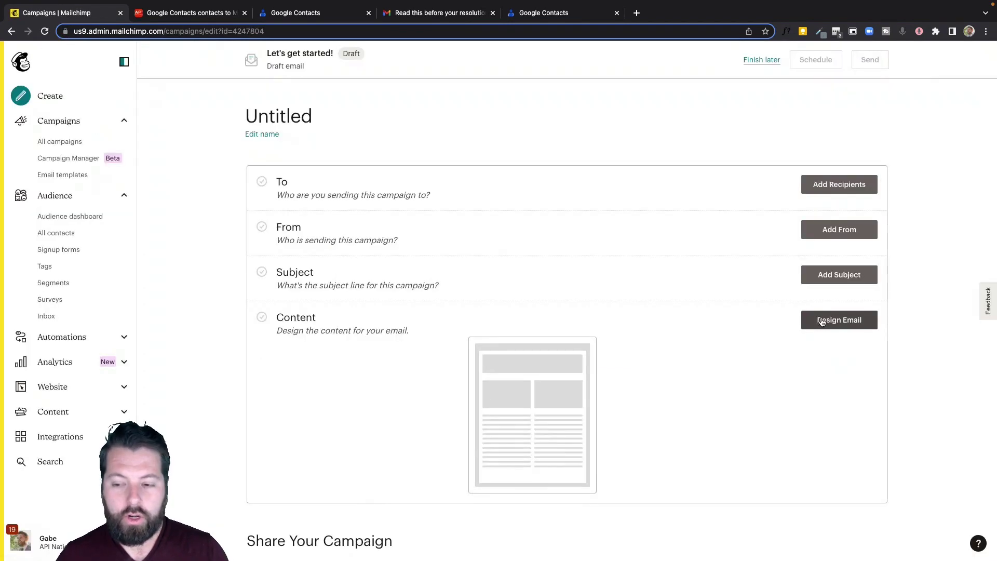
left_click(818, 320)
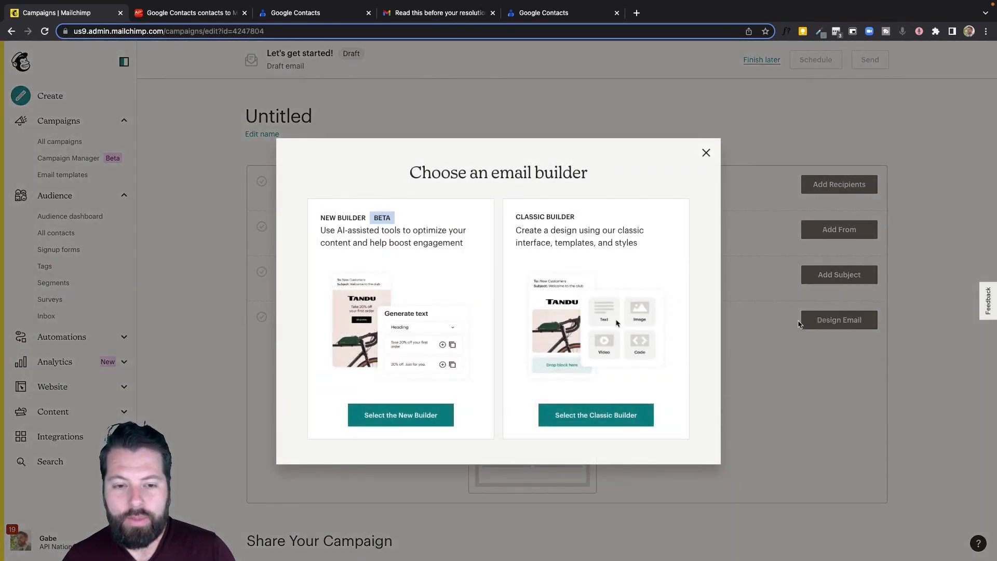
left_click(433, 417)
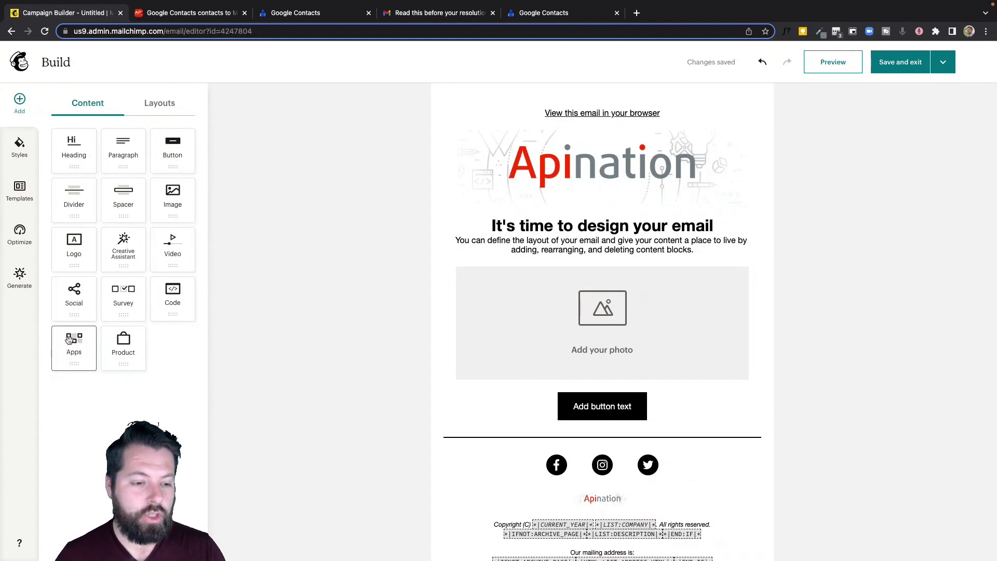
- Add a Large Link Preview block sourced from the pasted Lifehacker emergency-cash article URL
left_click_drag(68, 339, 595, 436)
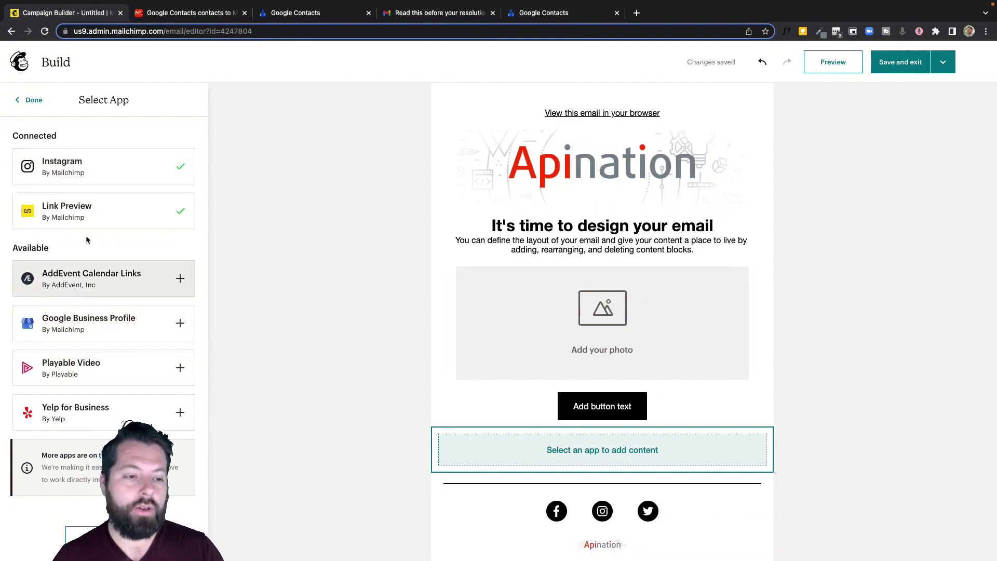
left_click(78, 208)
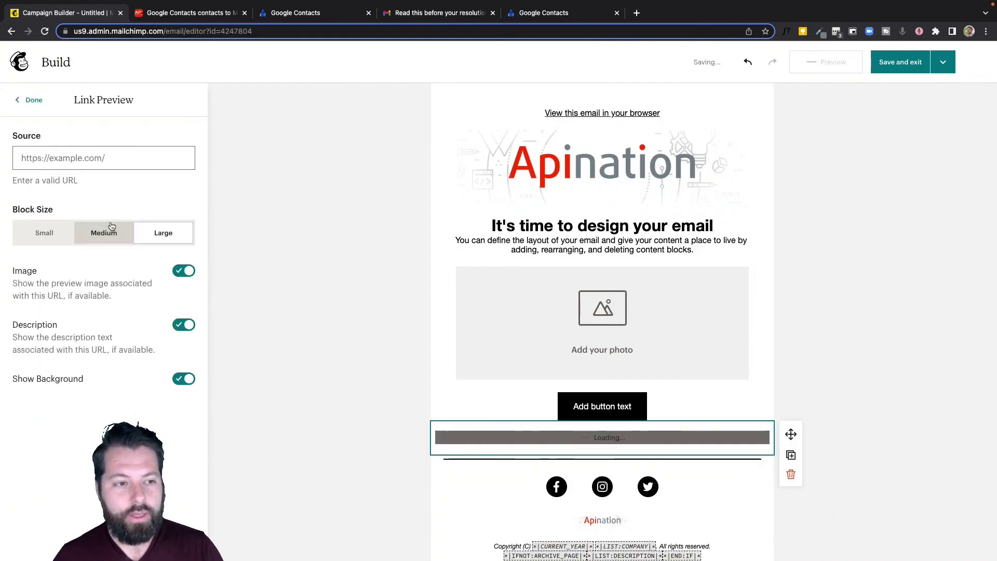
left_click(88, 156)
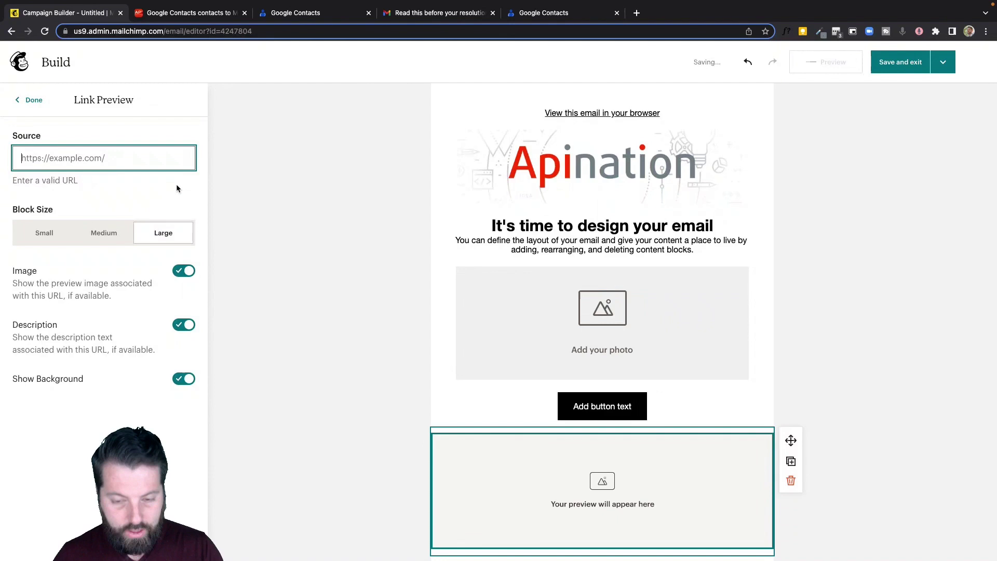
key("super+v")
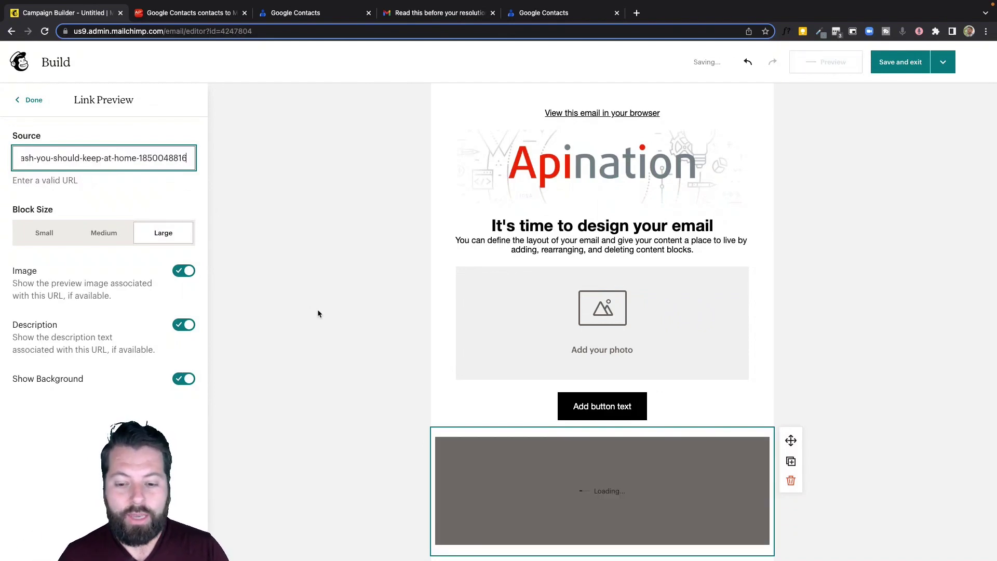
scroll(315, 409, "down", 6)
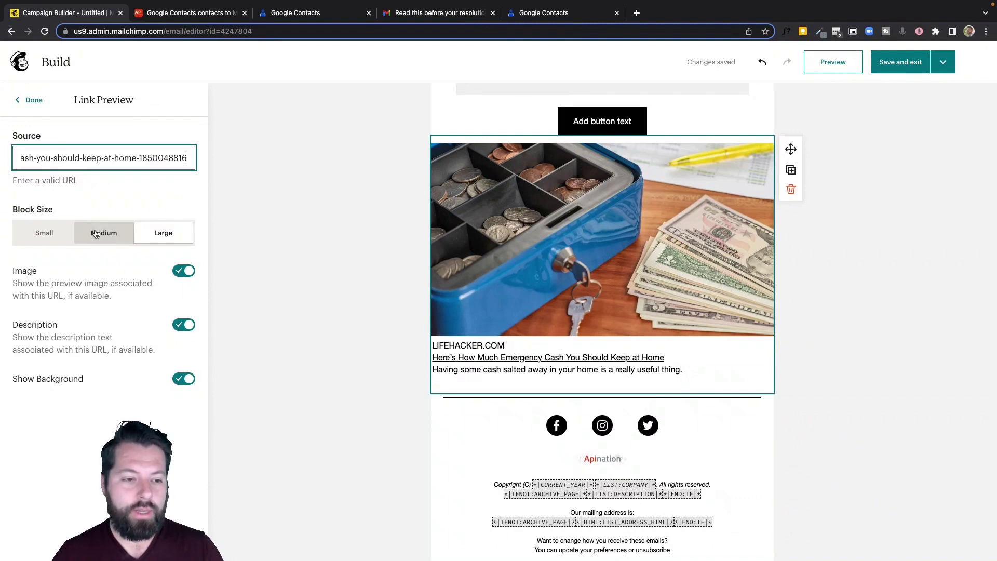
- Shrink the Lifehacker link preview from Large to Small block size
left_click(96, 234)
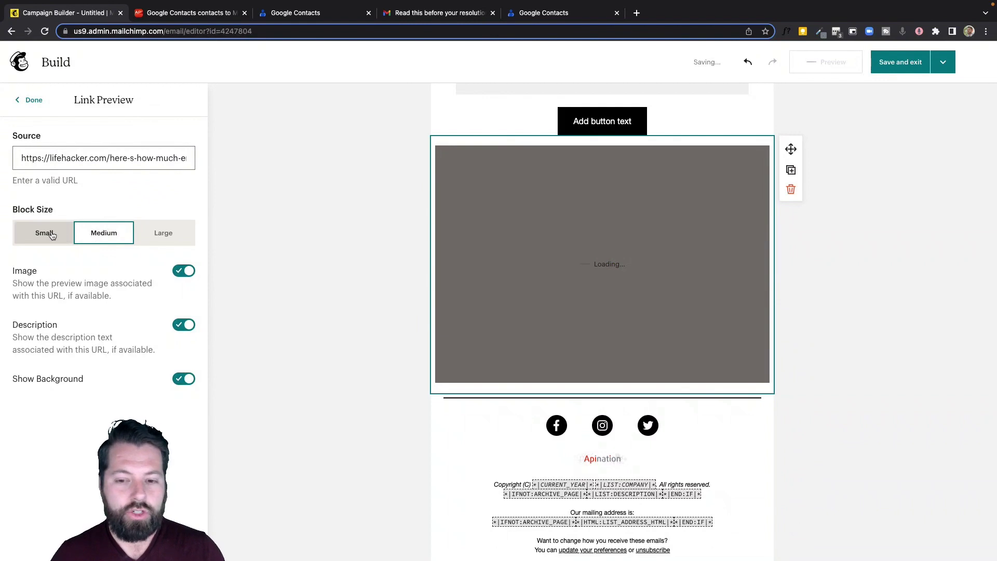
left_click(52, 235)
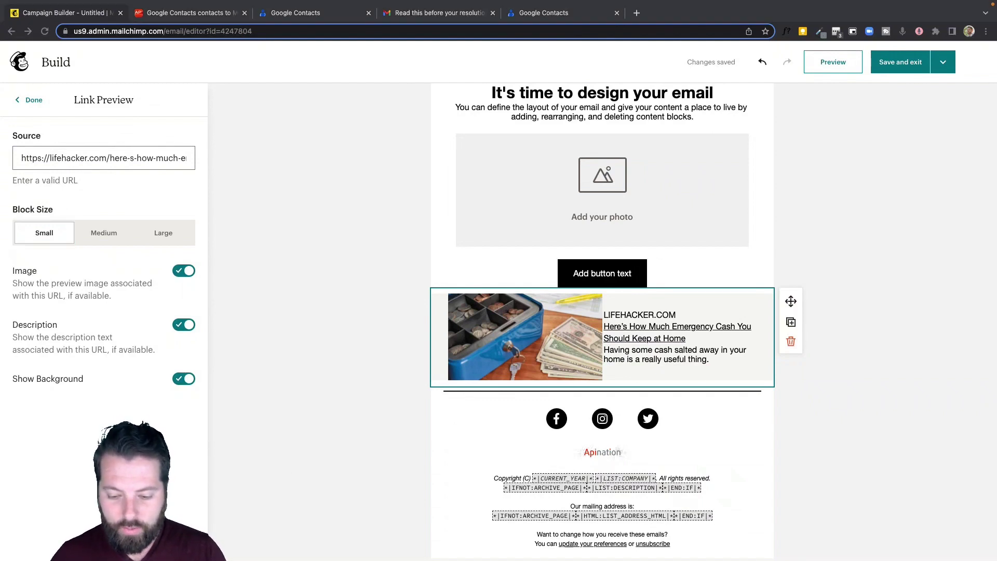
key("Escape")
- Add a second Link Preview block below it with the pasted BuzzFeed News article URL
left_click_drag(74, 347, 542, 384)
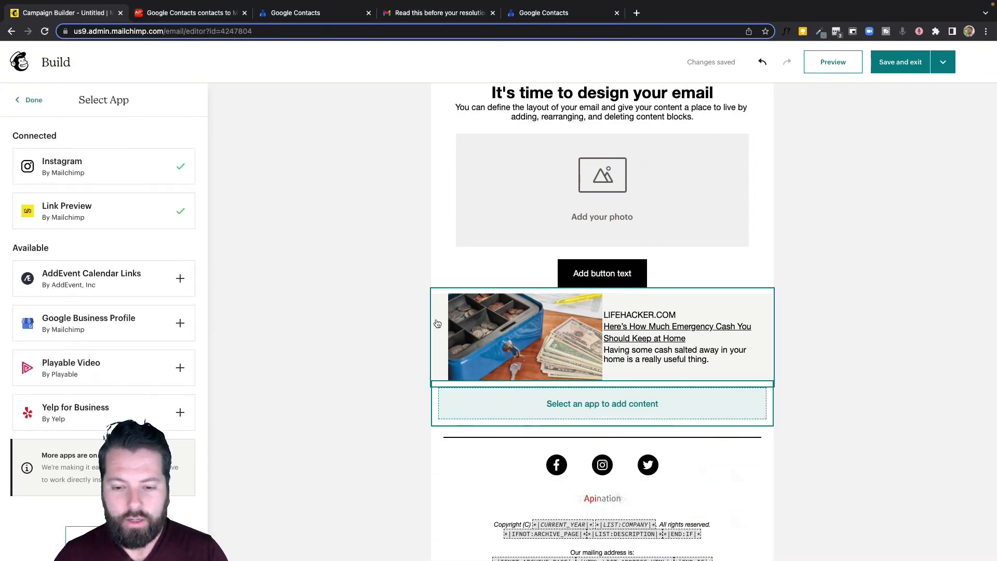
left_click(98, 209)
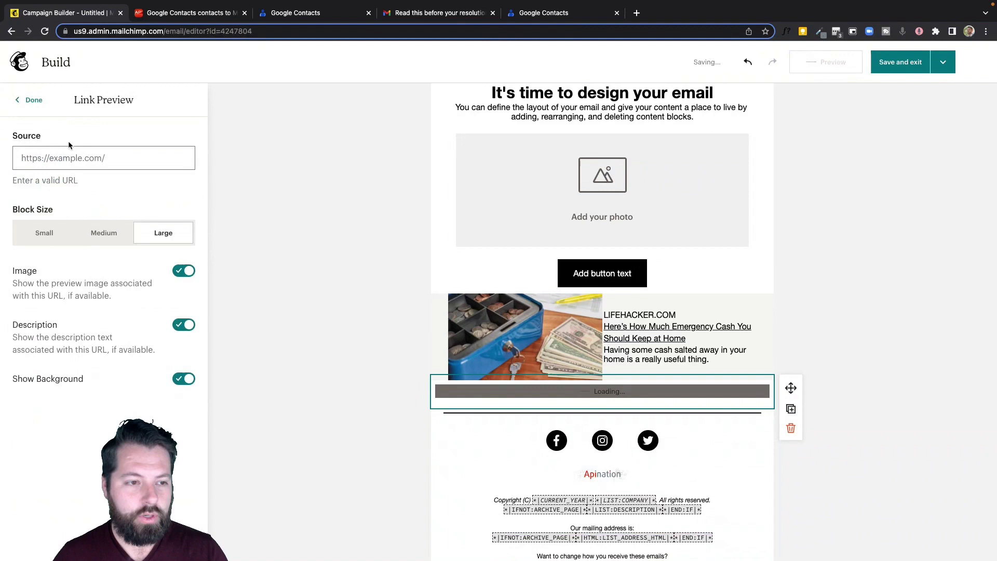
left_click(64, 152)
key("super+v")
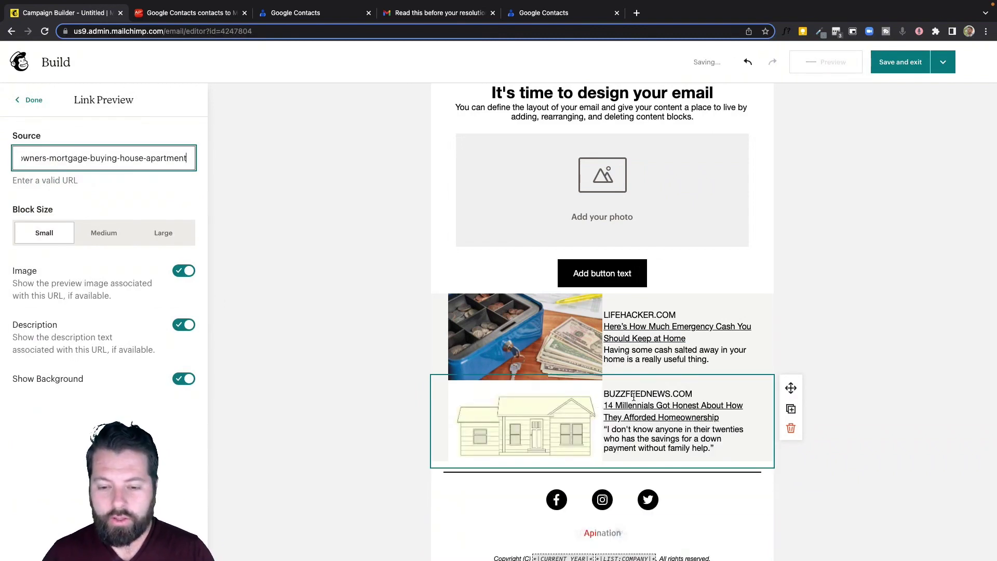
scroll(634, 398, "down", 1)
scroll(629, 349, "up", 2)
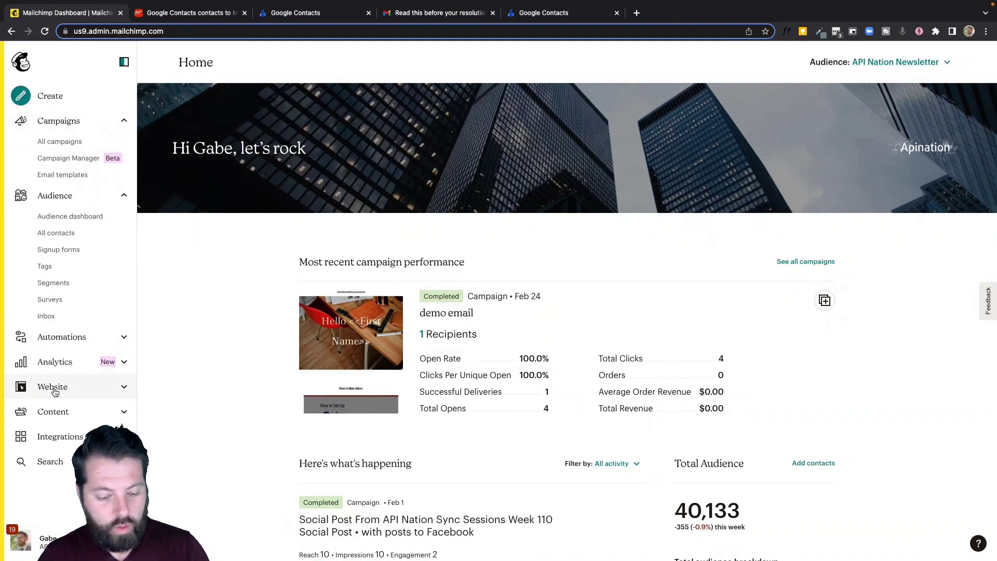
- Go to the Website Appointments page and start adding a new service
left_click(55, 391)
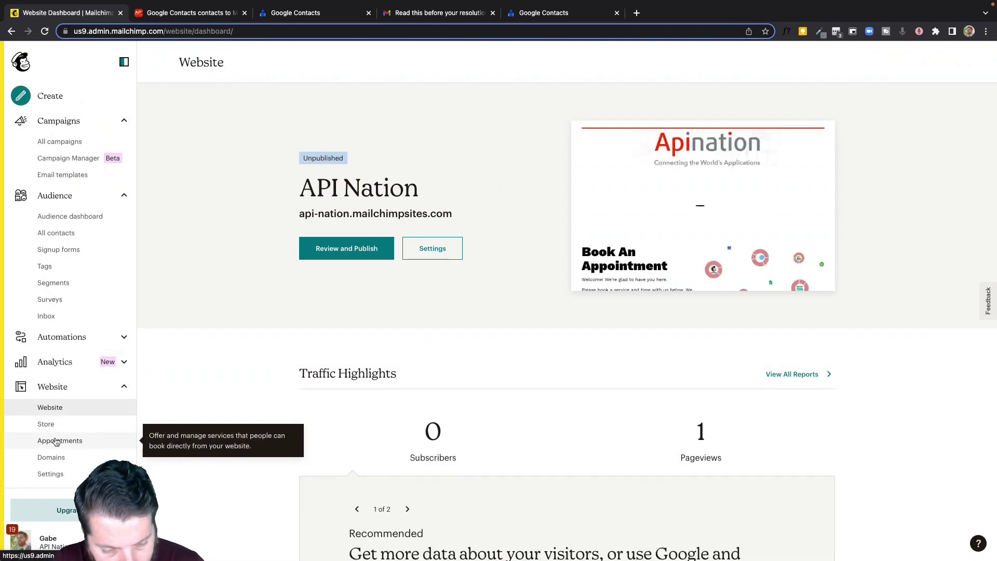
left_click(57, 441)
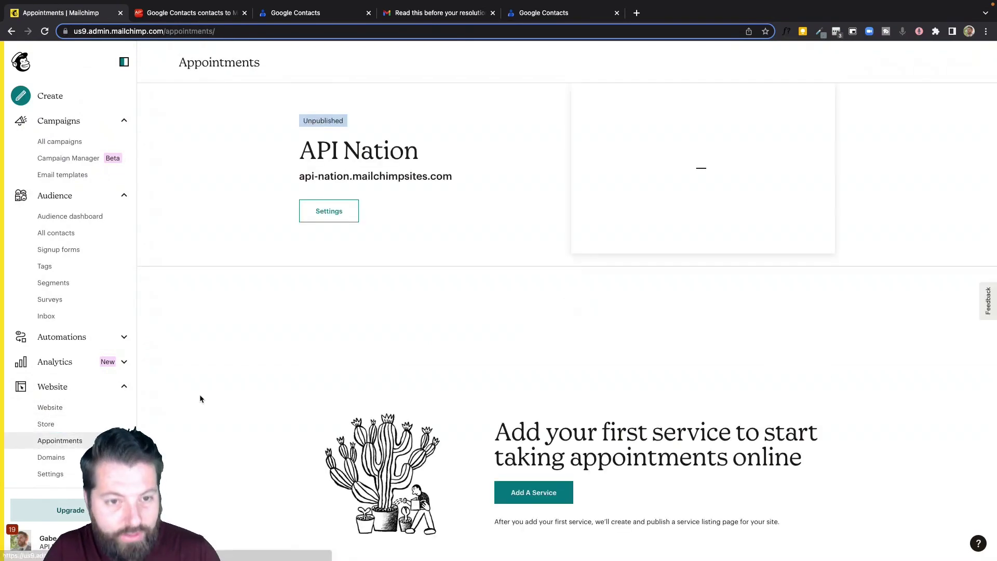
scroll(490, 327, "down", 2)
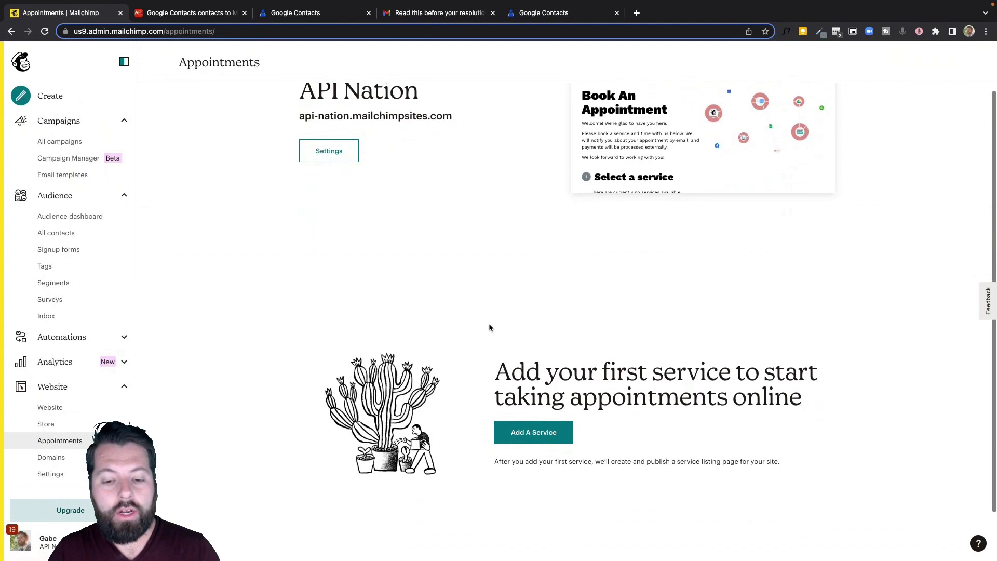
scroll(489, 327, "down", 2)
left_click(541, 378)
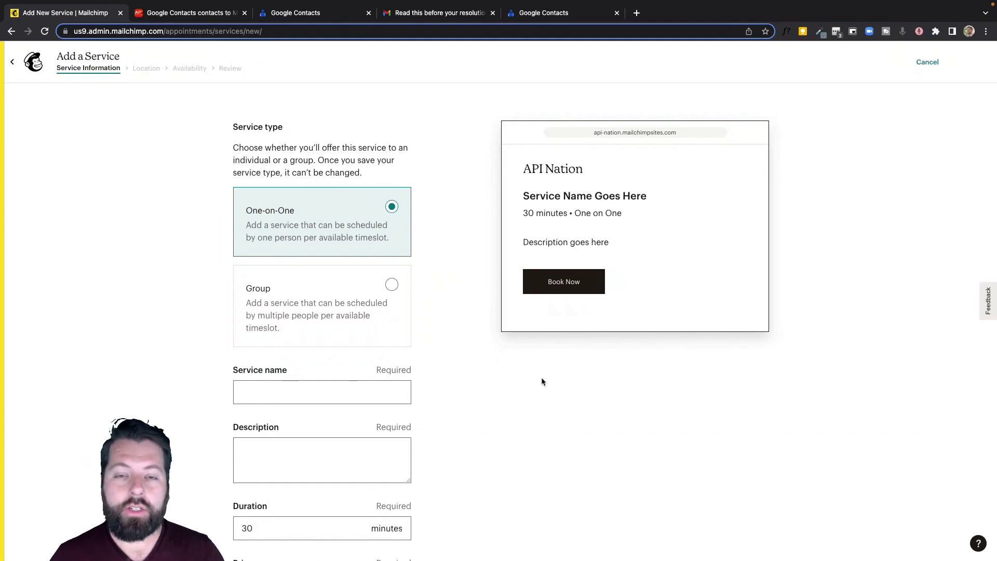
- Name the service 'Consultation', describe it "Let's Chat", and continue to Location
scroll(471, 325, "down", 2)
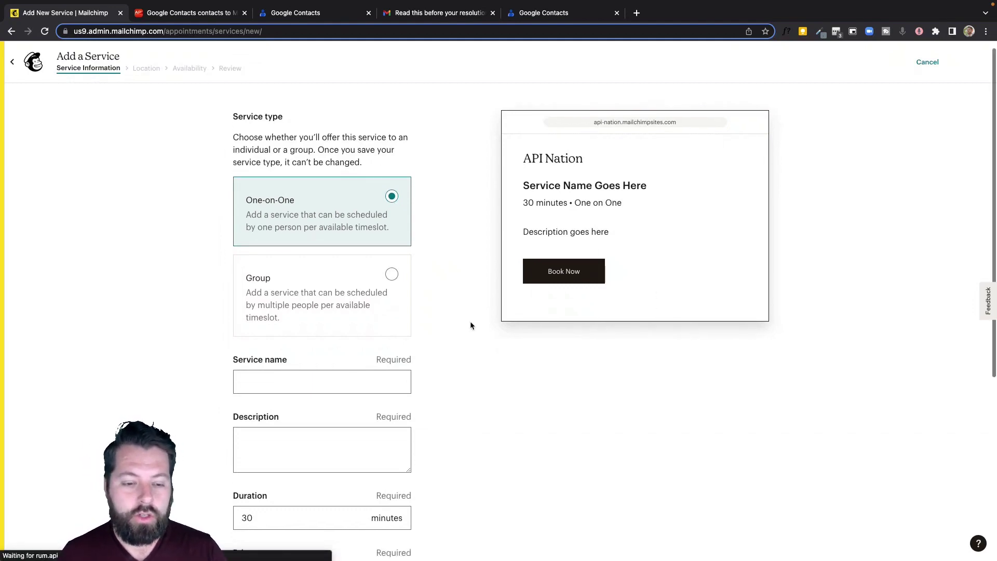
left_click(310, 373)
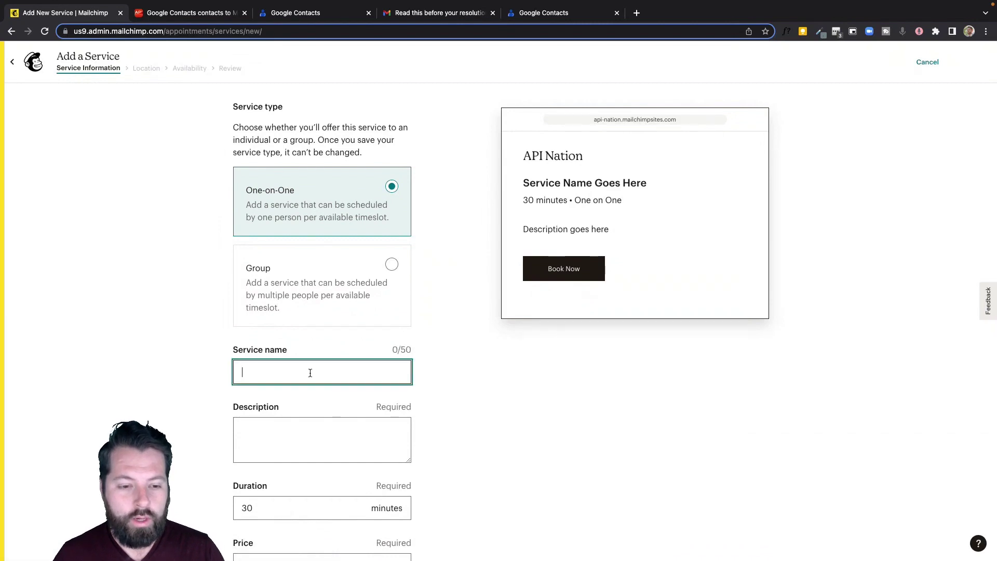
type("Consultationj")
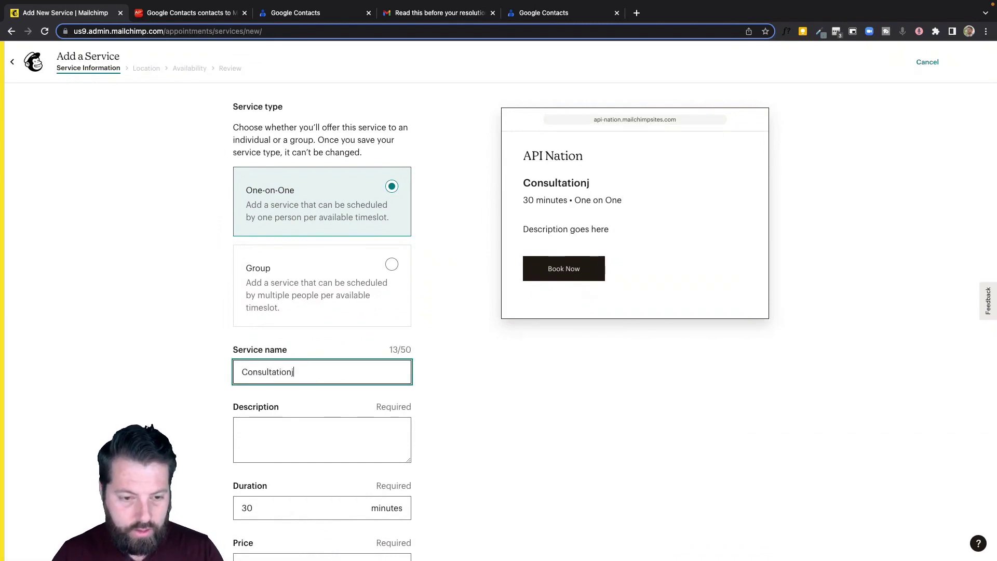
key("BackSpace")
left_click(296, 434)
type("L")
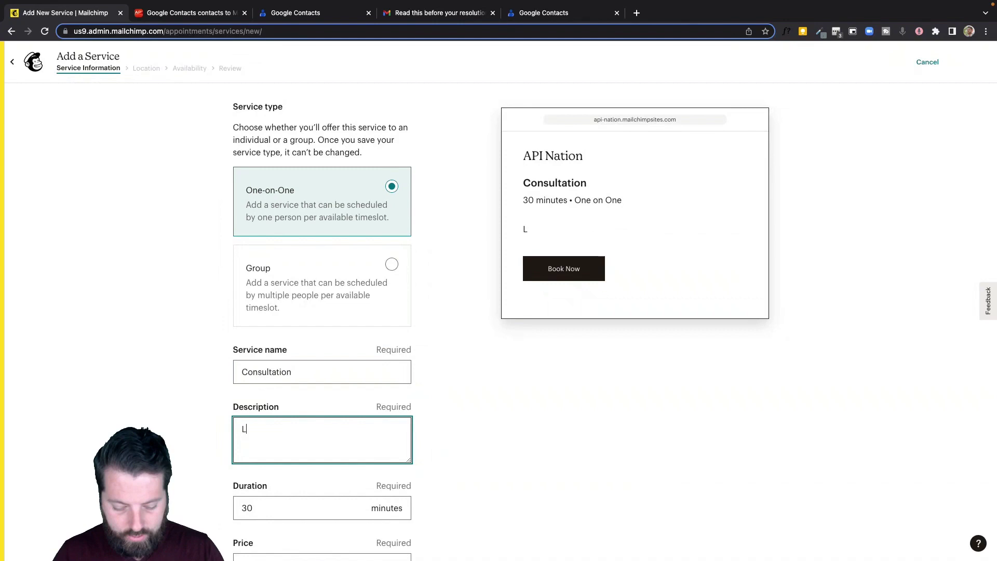
type("et's CHat")
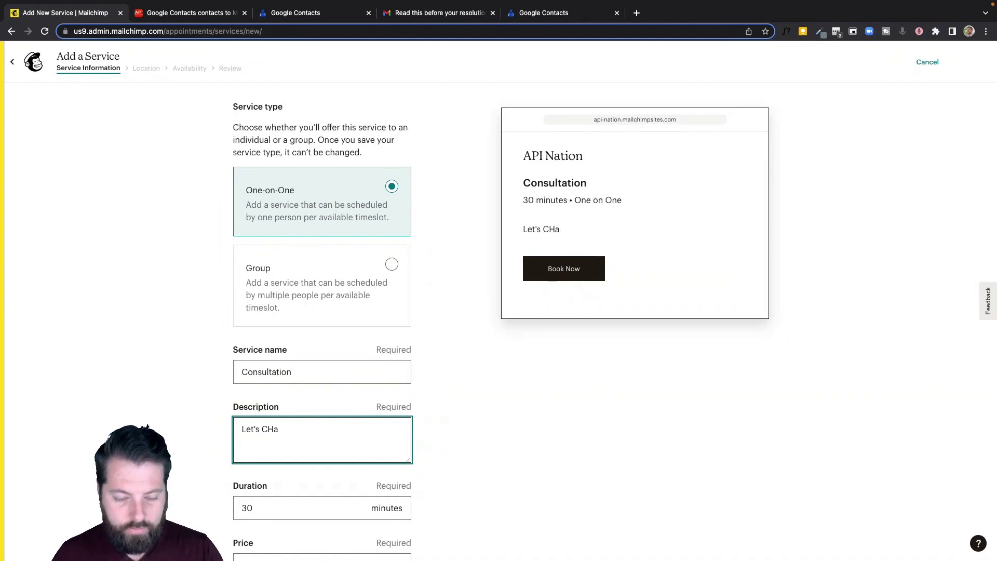
key("BackSpace")
key("BackSpace")
type("hat")
scroll(322, 311, "down", 3)
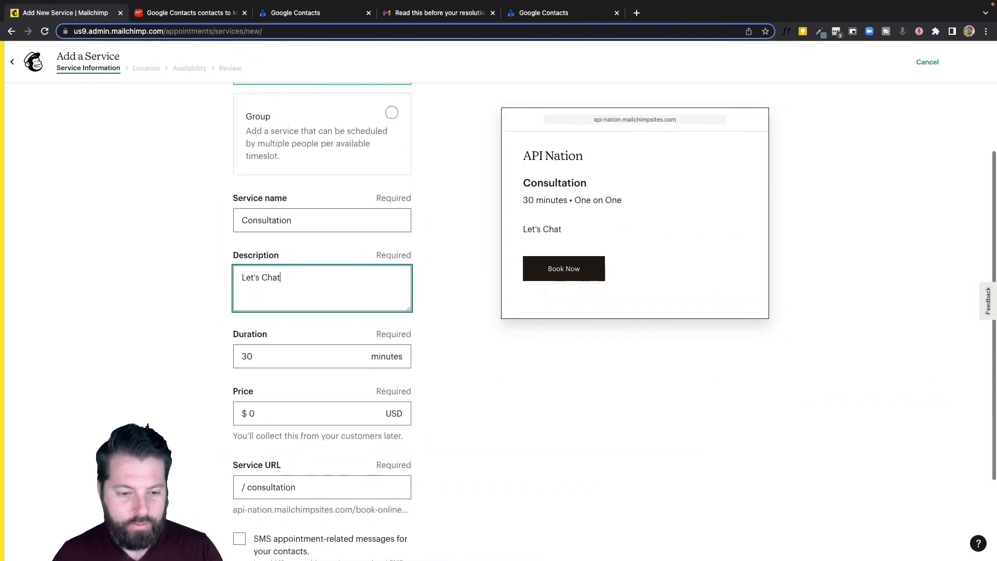
scroll(312, 411, "down", 1)
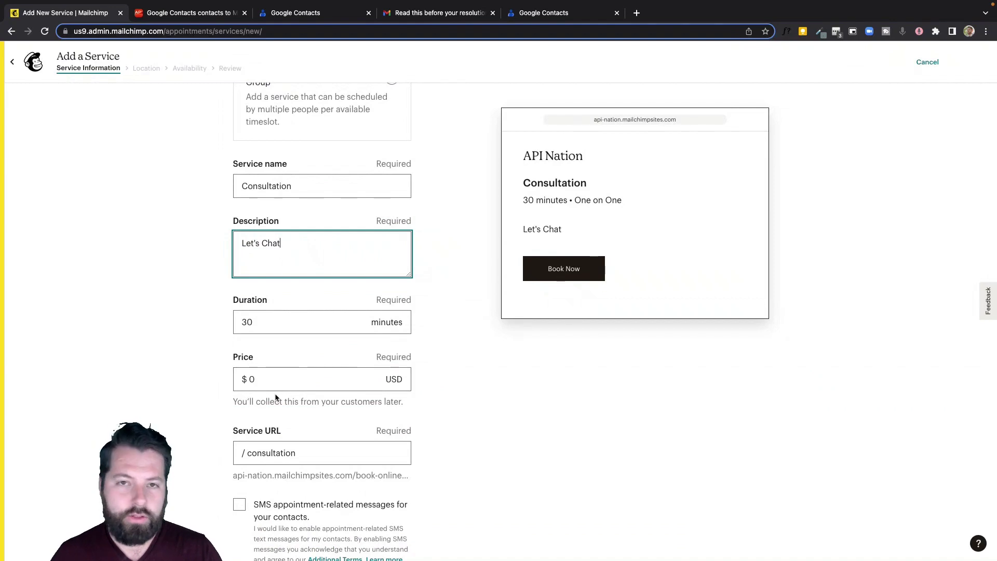
scroll(295, 416, "down", 2)
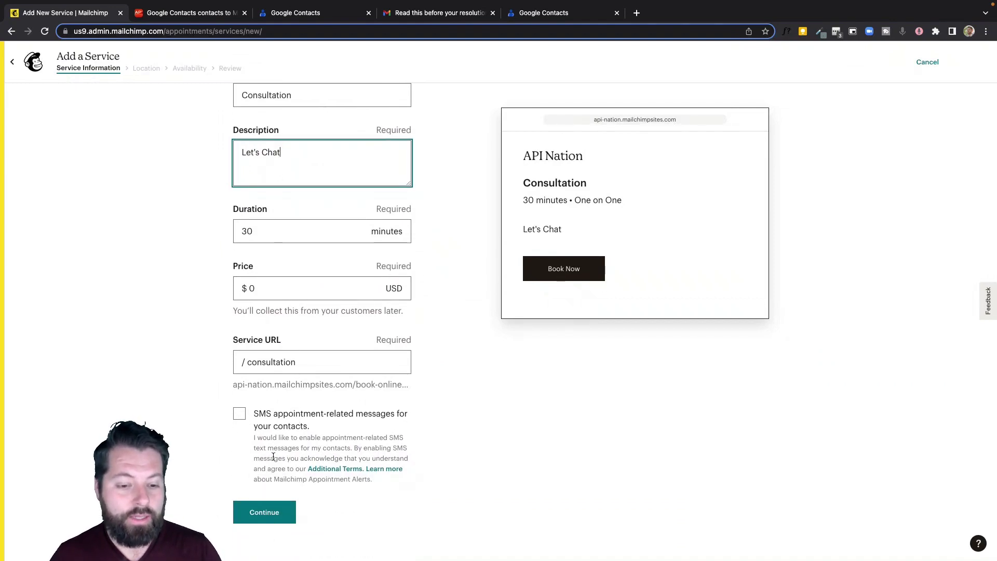
left_click(266, 512)
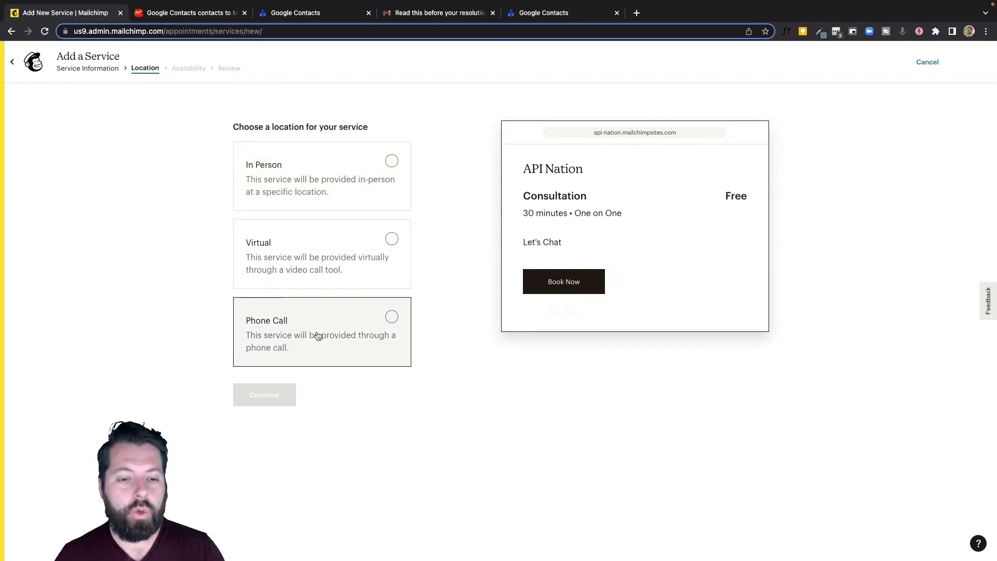
- Make the Consultation service in person, with the location 'My Office'
left_click(344, 242)
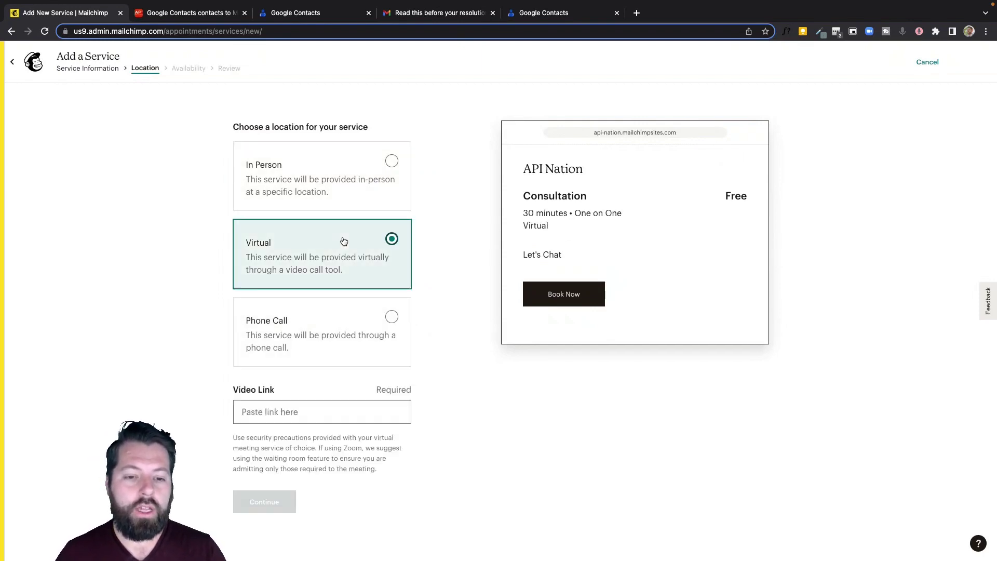
left_click(262, 412)
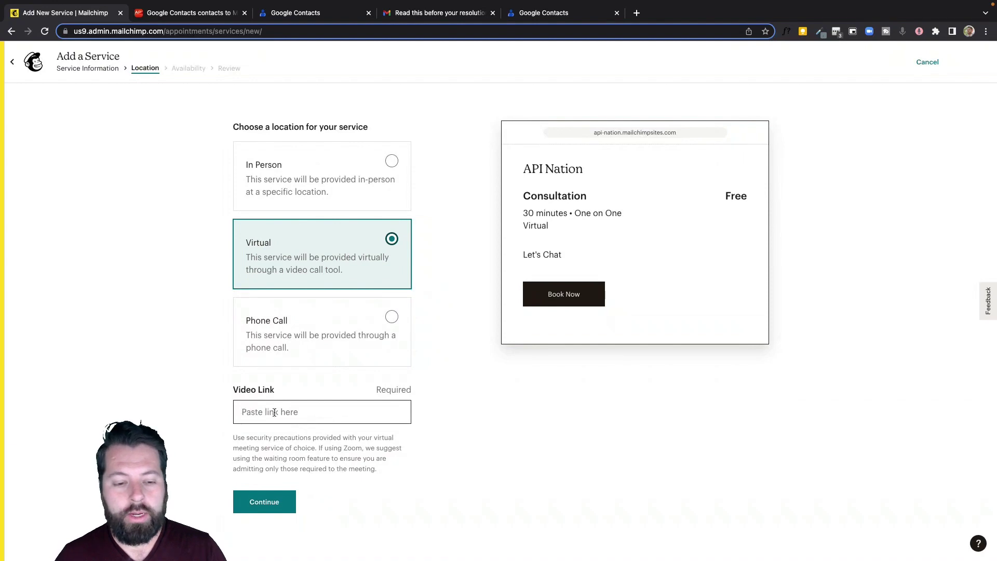
left_click(310, 162)
left_click(314, 412)
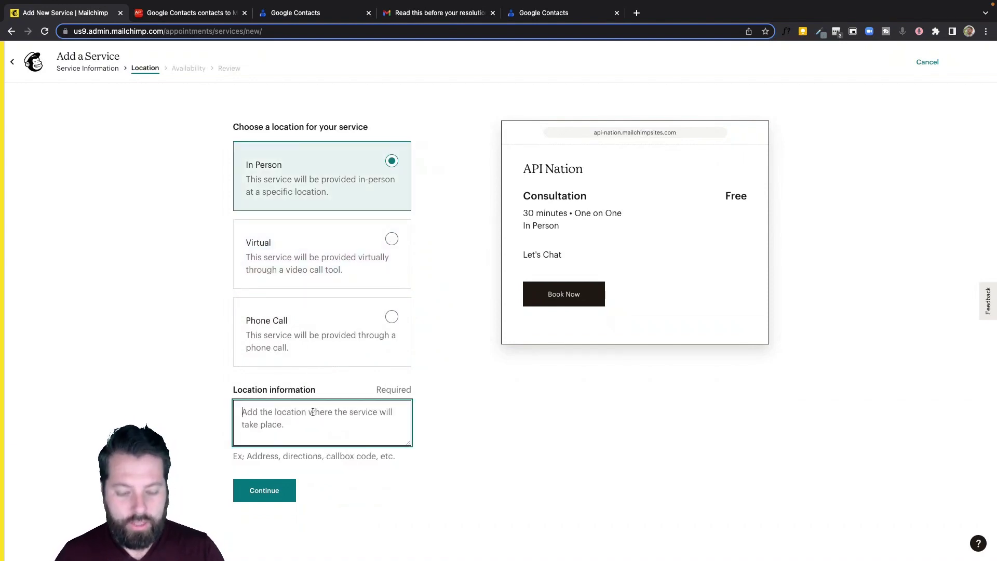
type("My Office")
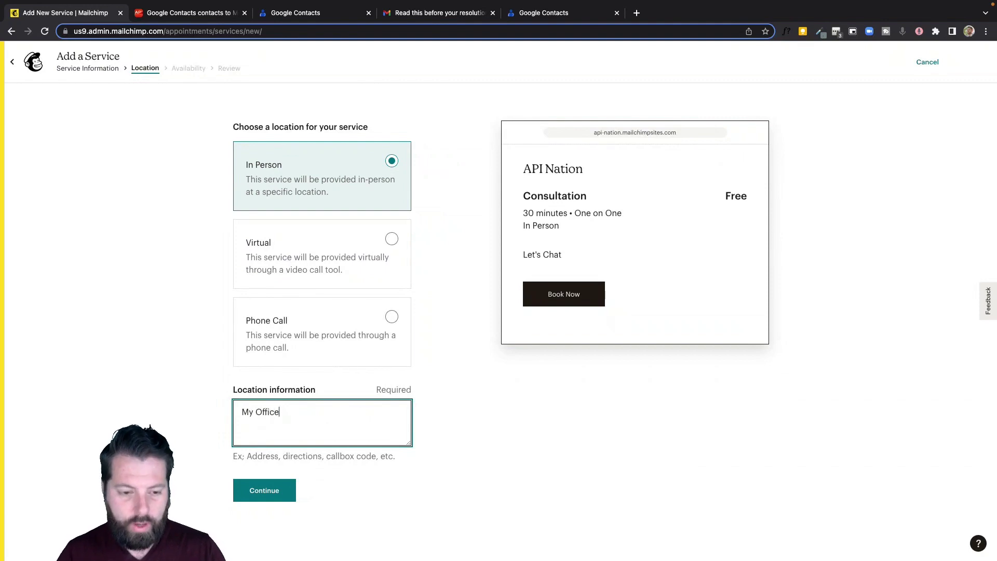
left_click(276, 495)
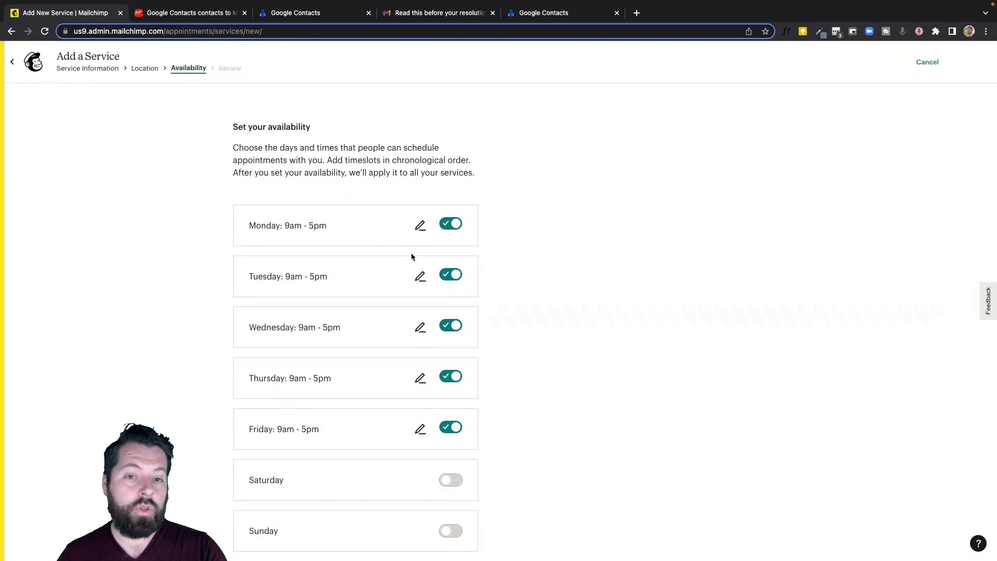
- Keep the default Monday–Friday 9am–5pm availability and continue to the review
scroll(438, 255, "down", 4)
scroll(438, 257, "up", 4)
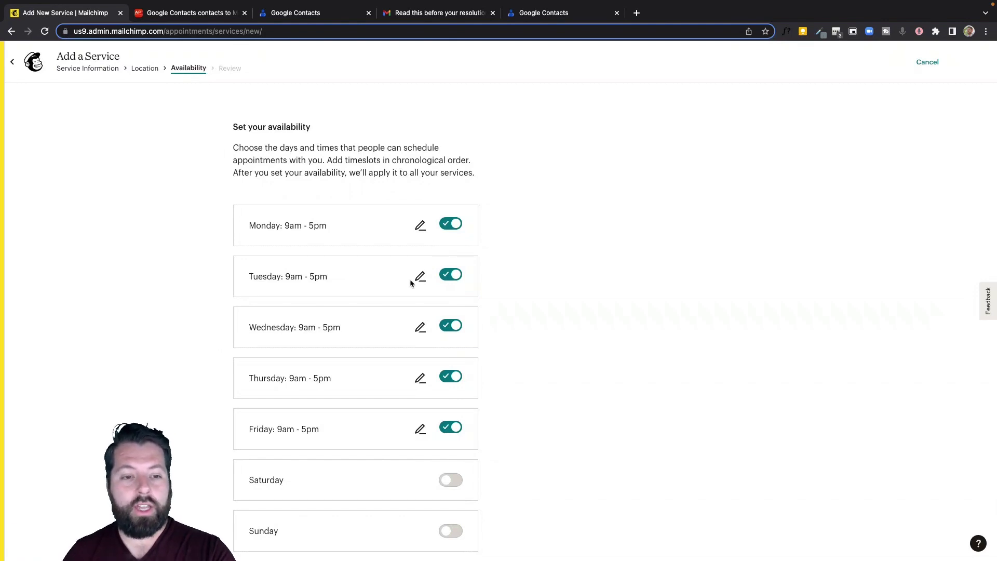
scroll(478, 315, "down", 4)
left_click(264, 510)
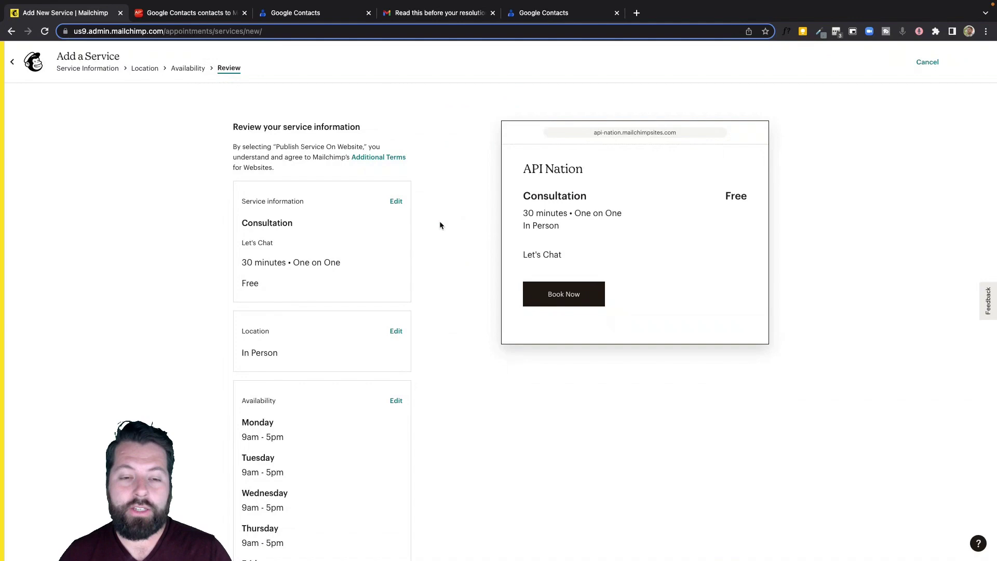
scroll(460, 363, "down", 3)
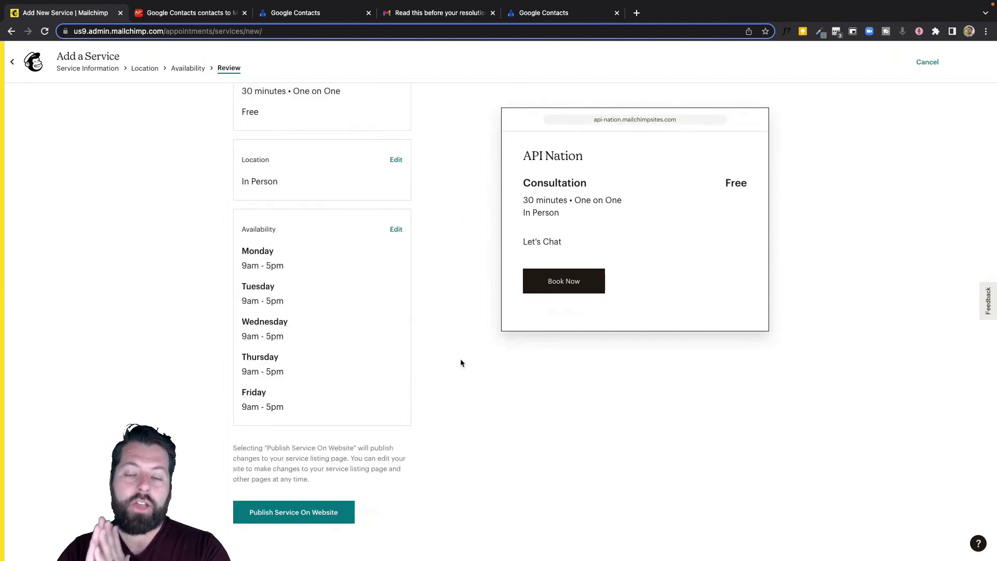